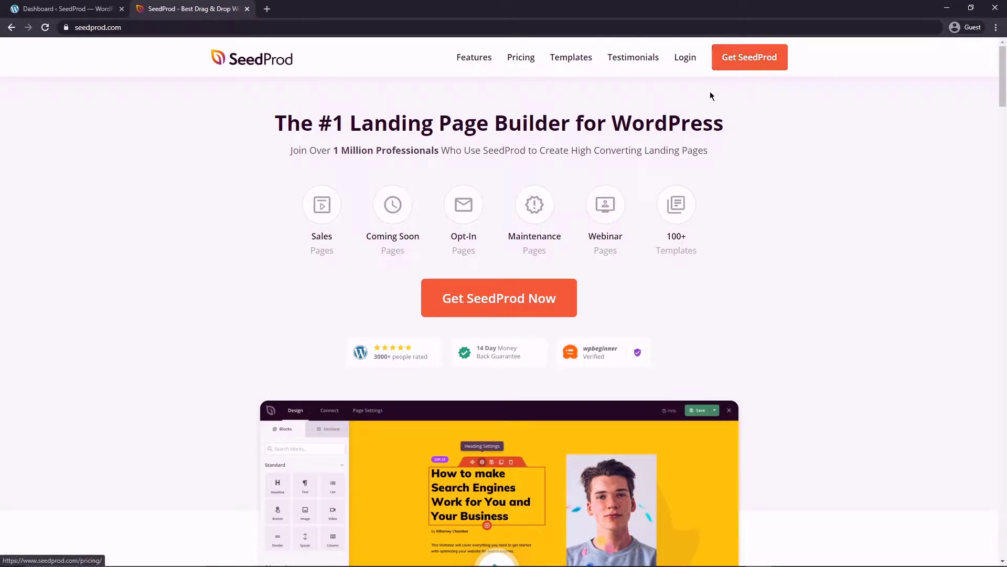
Download the Landing Page Pro 6.0.10.0 zip from the SeedProd account and copy the license key.
{"action": "left_click", "coordinate": [685, 62]}
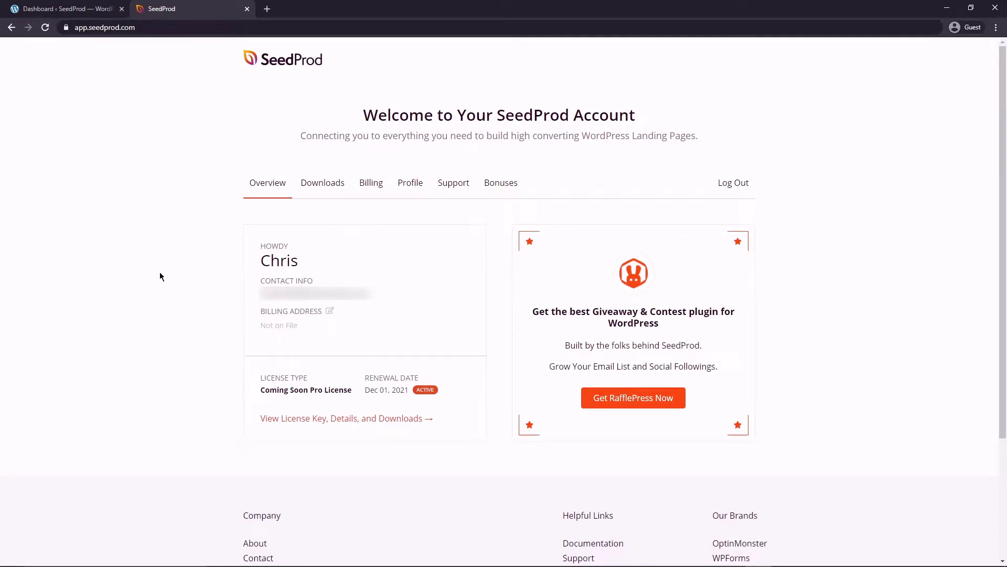
{"action": "left_click", "coordinate": [323, 184]}
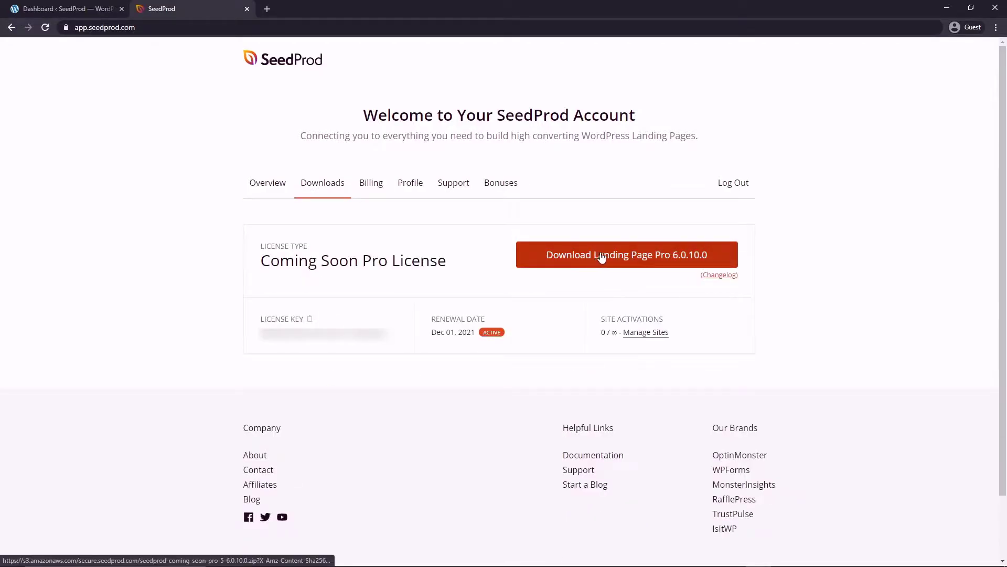
{"action": "left_click", "coordinate": [632, 256]}
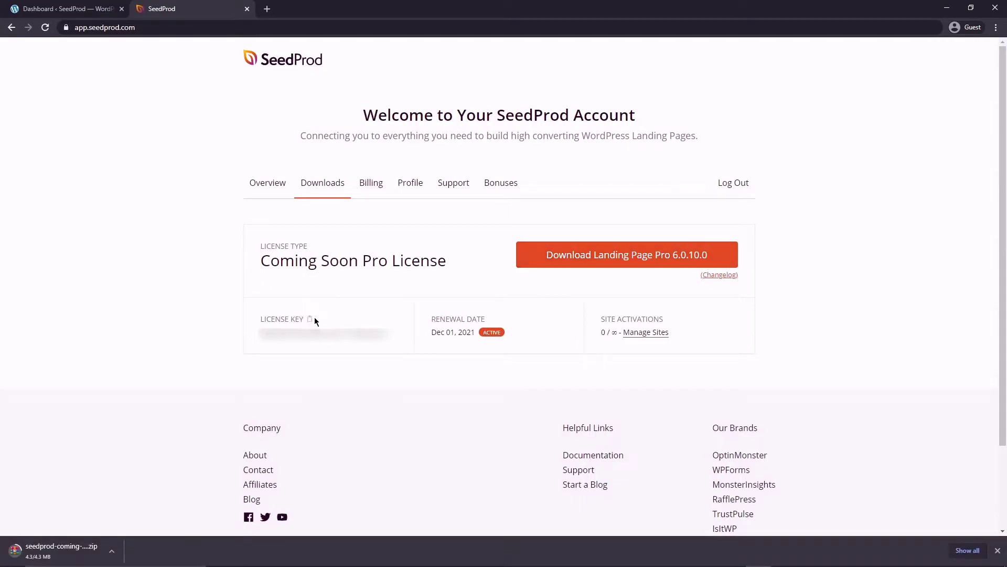
{"action": "left_click", "coordinate": [310, 320]}
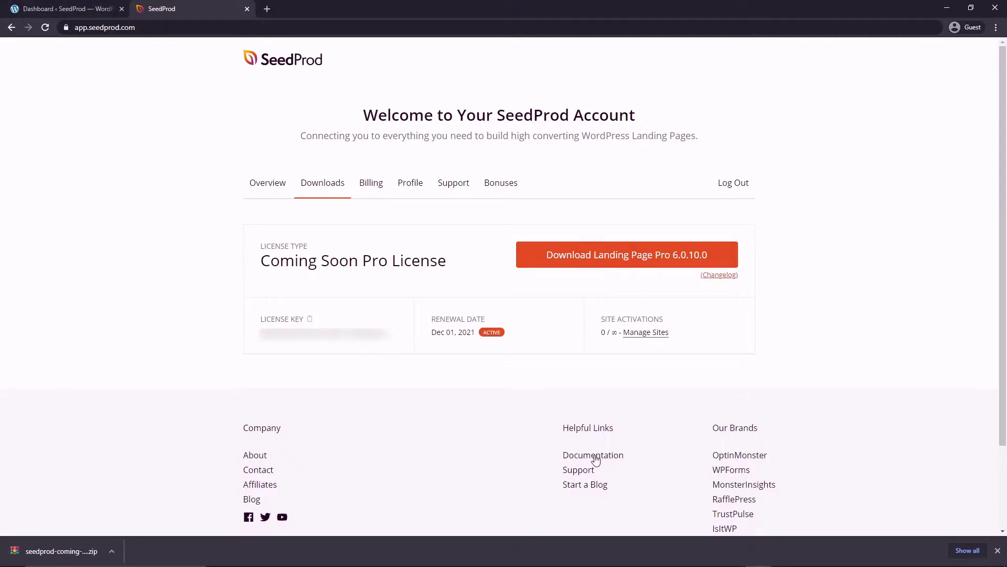
Upload the downloaded SeedProd plugin zip, install it and activate it.
{"action": "left_click", "coordinate": [56, 9]}
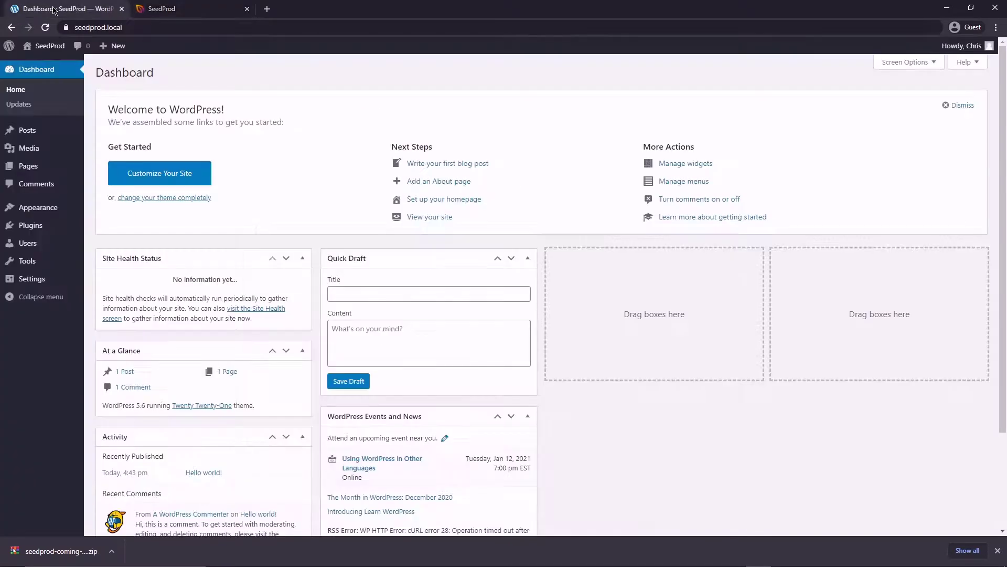
{"action": "mouse_move", "coordinate": [31, 225]}
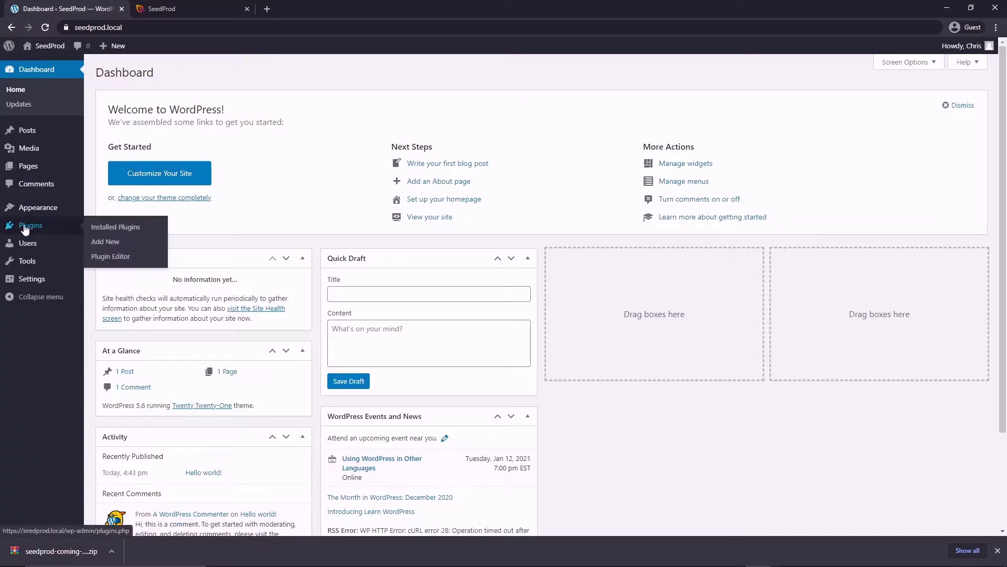
{"action": "left_click", "coordinate": [106, 243]}
{"action": "left_click", "coordinate": [191, 72]}
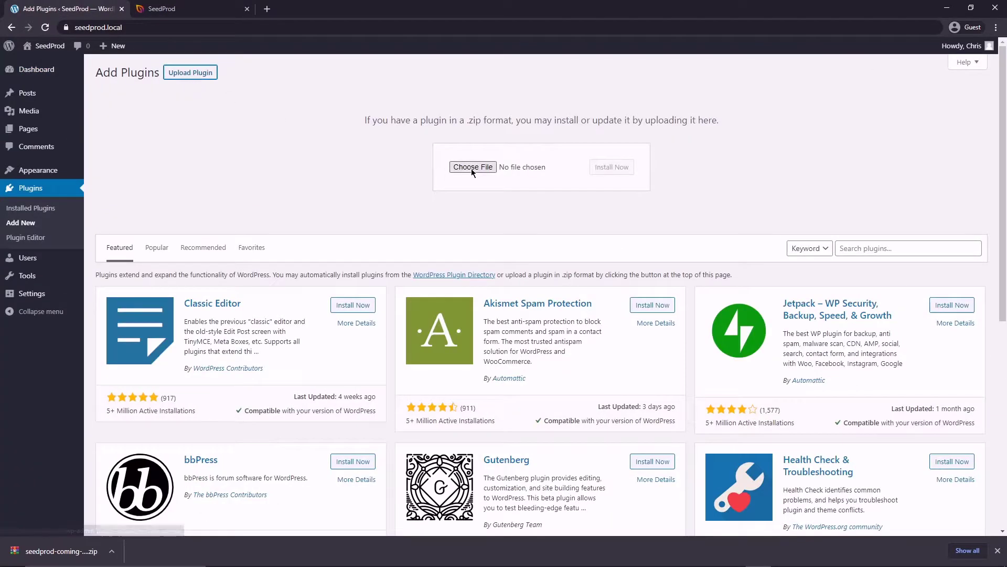
{"action": "left_click_drag", "start_coordinate": [55, 551], "coordinate": [464, 166]}
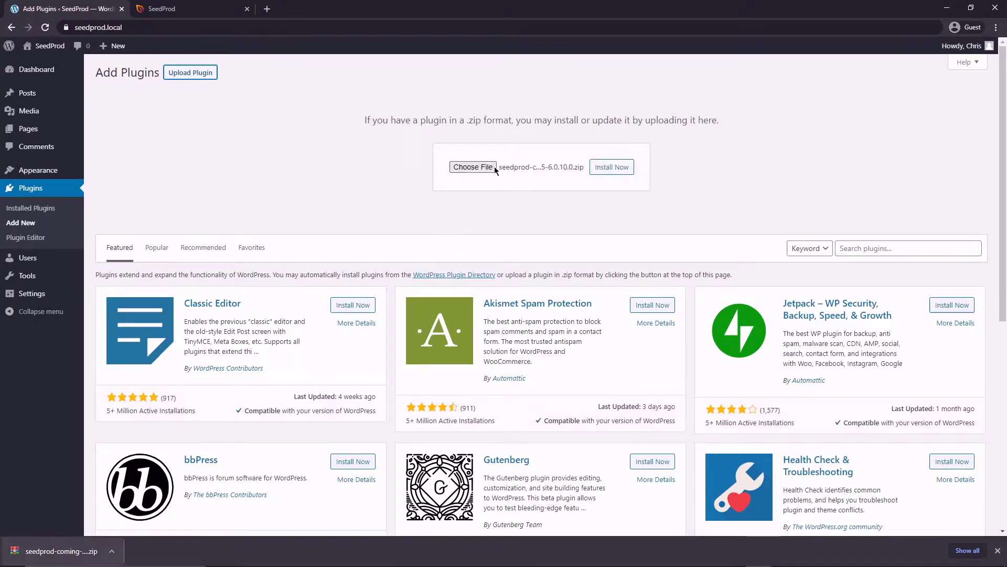
{"action": "left_click", "coordinate": [617, 167]}
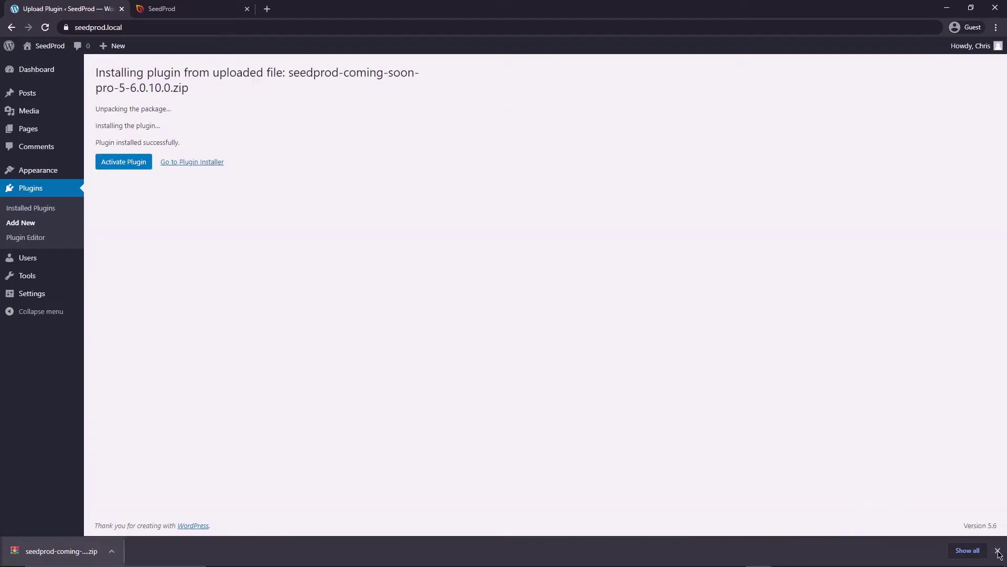
{"action": "left_click", "coordinate": [998, 551]}
{"action": "left_click", "coordinate": [125, 164]}
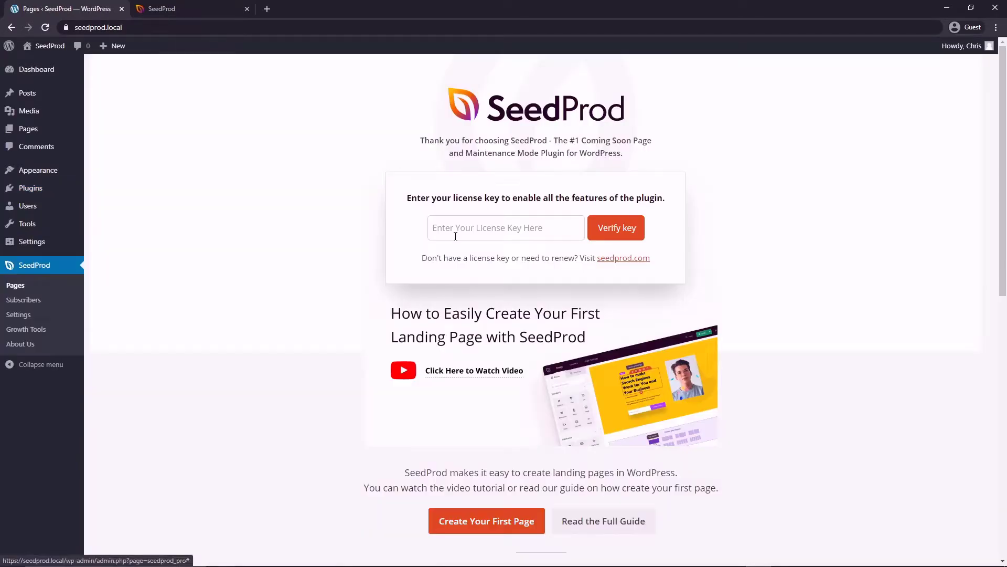
Paste and verify the SeedProd license key, then go to SeedProd's Pages screen.
{"action": "right_click", "coordinate": [457, 230]}
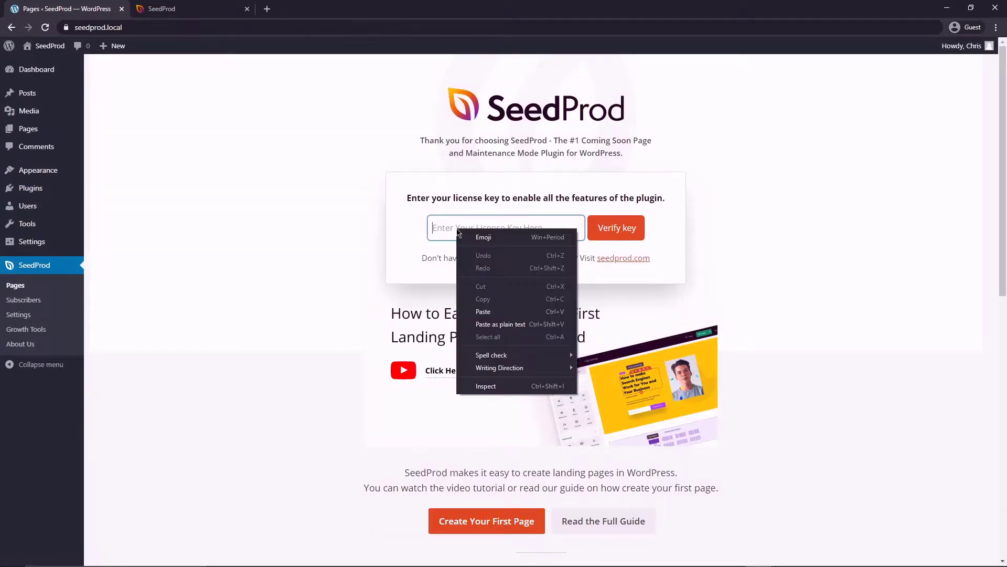
{"action": "left_click", "coordinate": [483, 311]}
{"action": "left_click", "coordinate": [615, 232]}
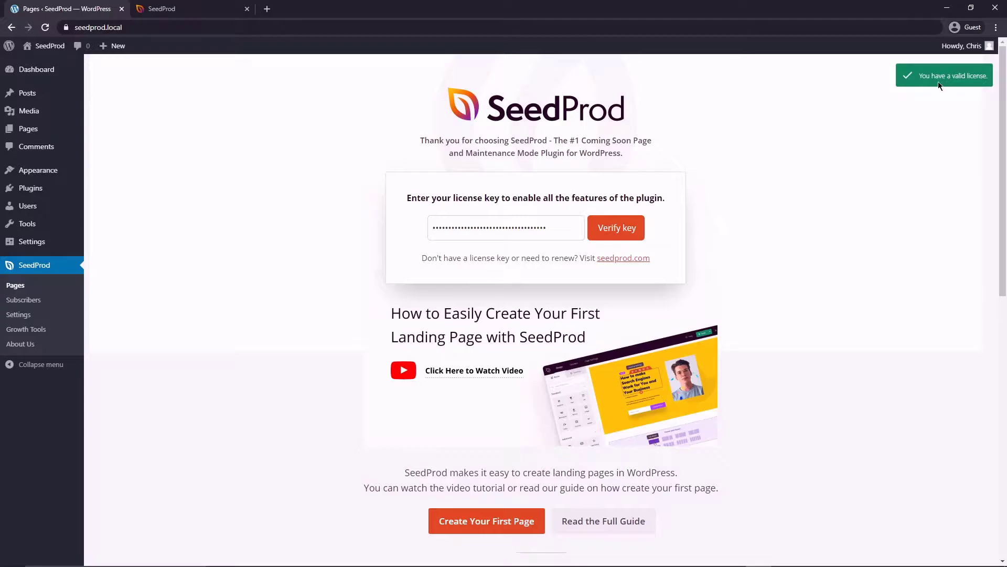
{"action": "left_click", "coordinate": [16, 286]}
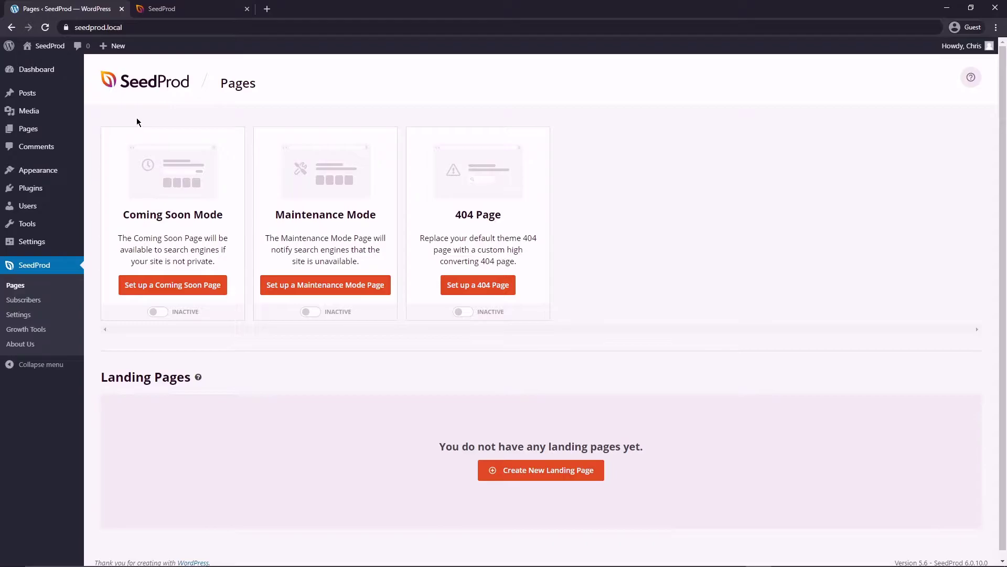
Create a new page titled 'Test Page' with the paragraph 'Member protected content'.
{"action": "mouse_move", "coordinate": [32, 129]}
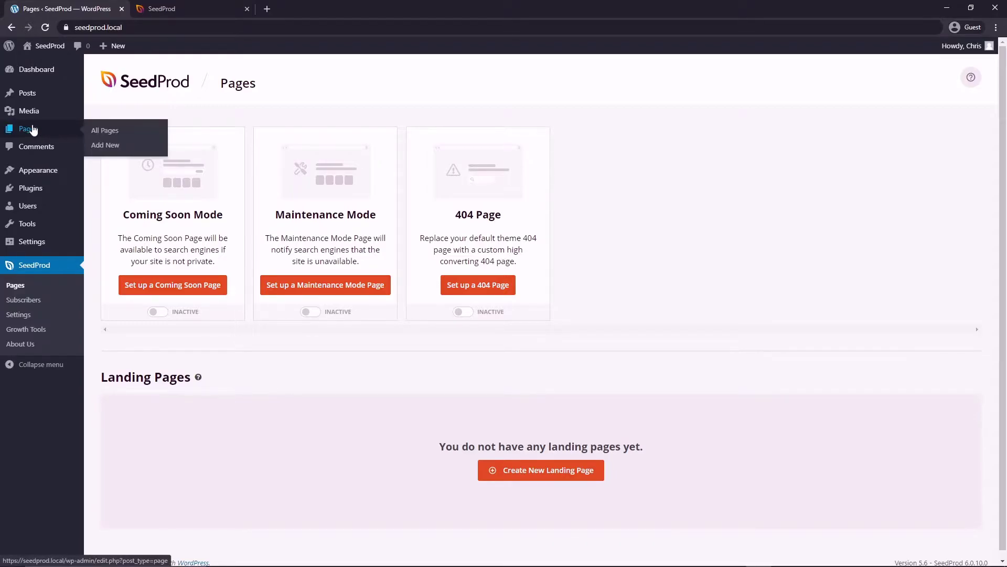
{"action": "left_click", "coordinate": [105, 146]}
{"action": "type", "text": "Test Page"}
{"action": "left_click", "coordinate": [400, 261]}
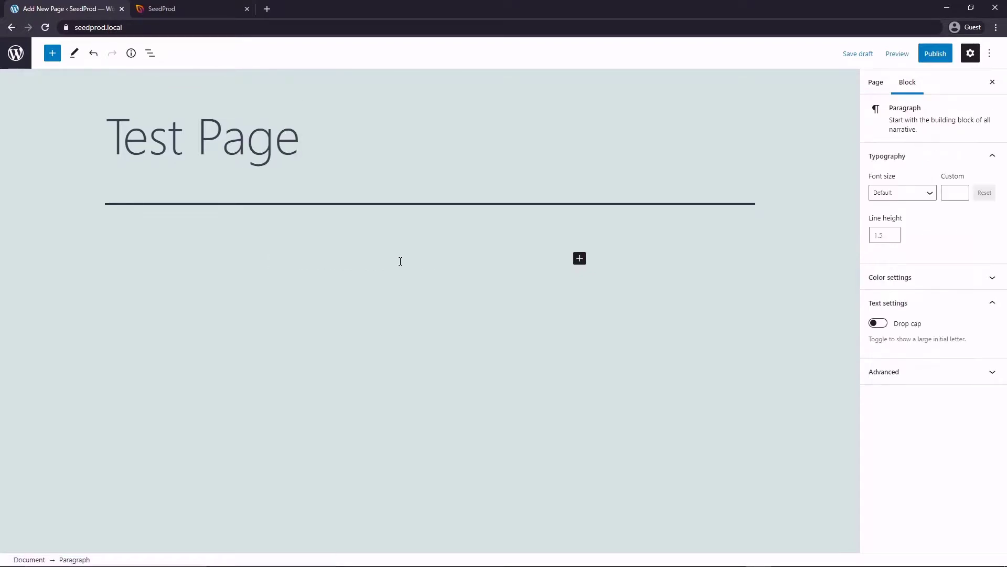
{"action": "type", "text": "Member prote"}
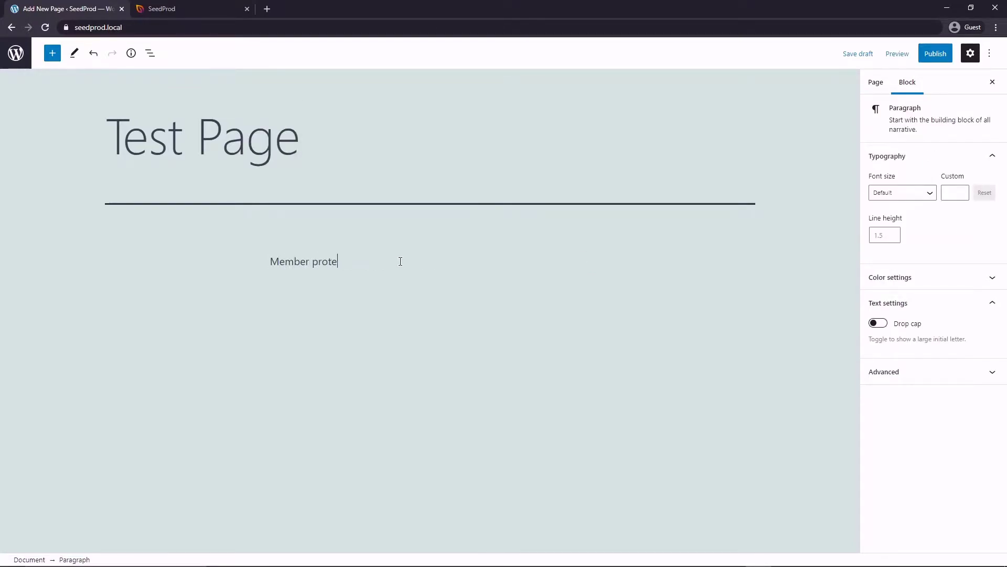
{"action": "type", "text": "cted content"}
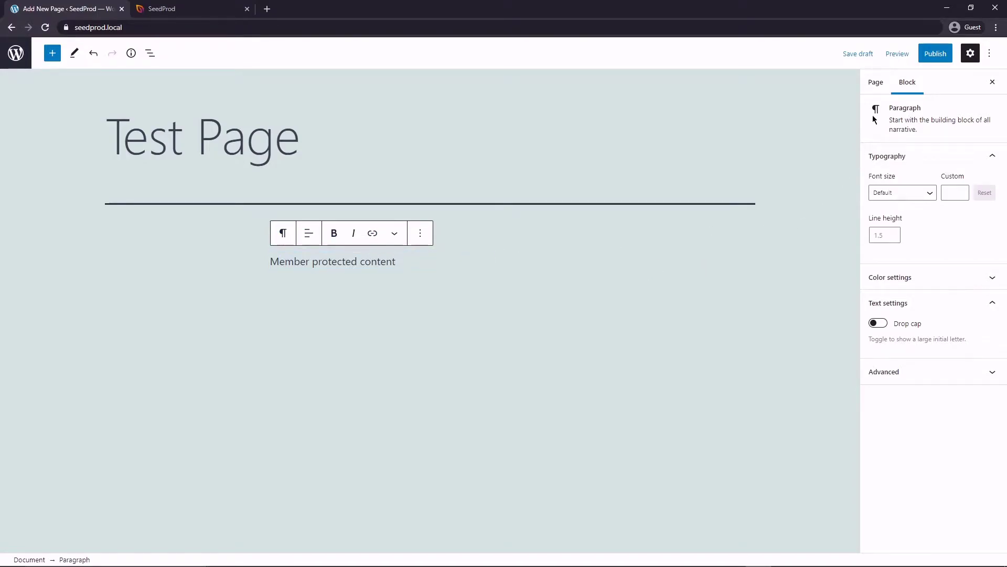
Set the page's visibility to Password Protected with a password.
{"action": "left_click", "coordinate": [876, 82]}
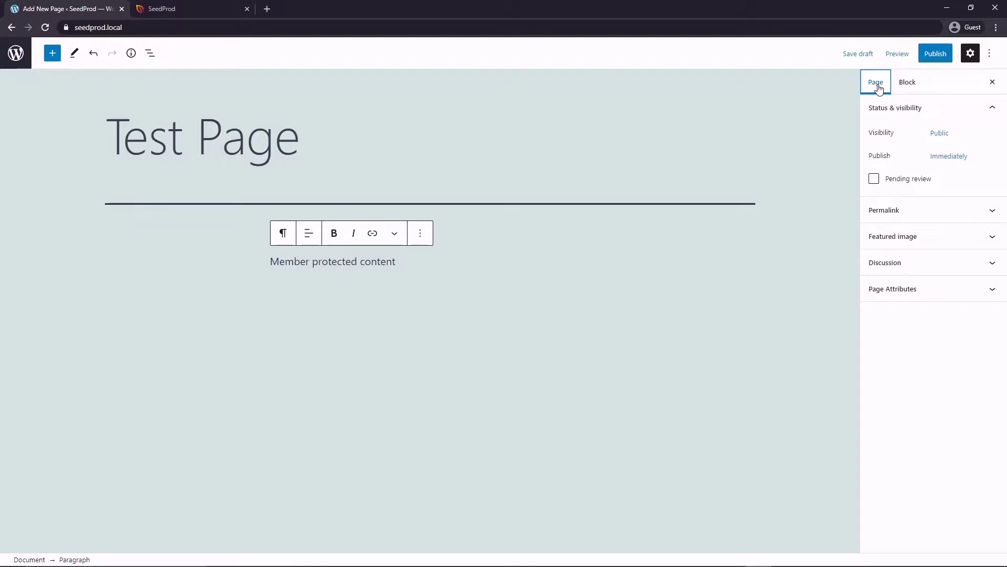
{"action": "left_click", "coordinate": [942, 135]}
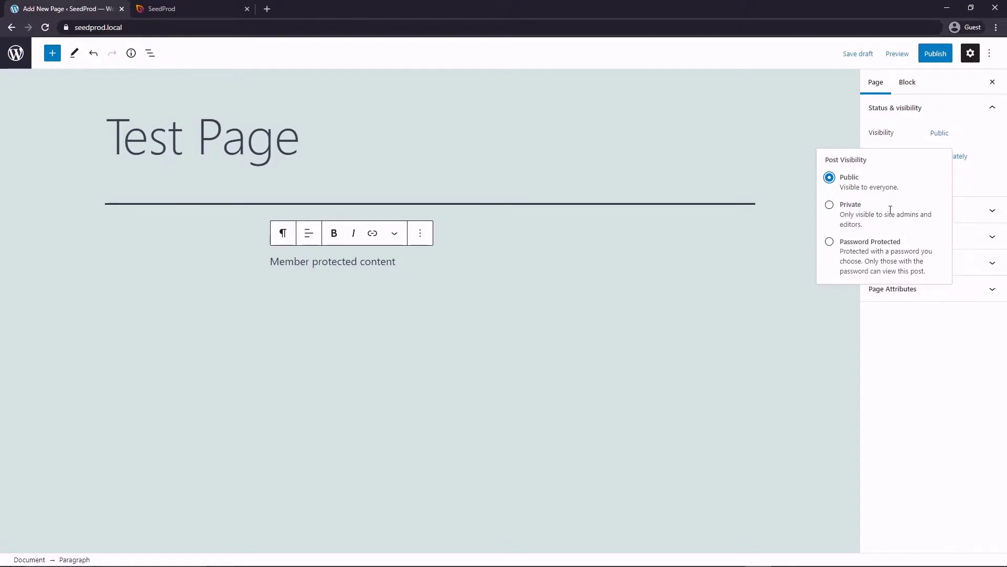
{"action": "left_click", "coordinate": [829, 243]}
{"action": "left_click", "coordinate": [875, 285]}
{"action": "type", "text": "seedprod"}
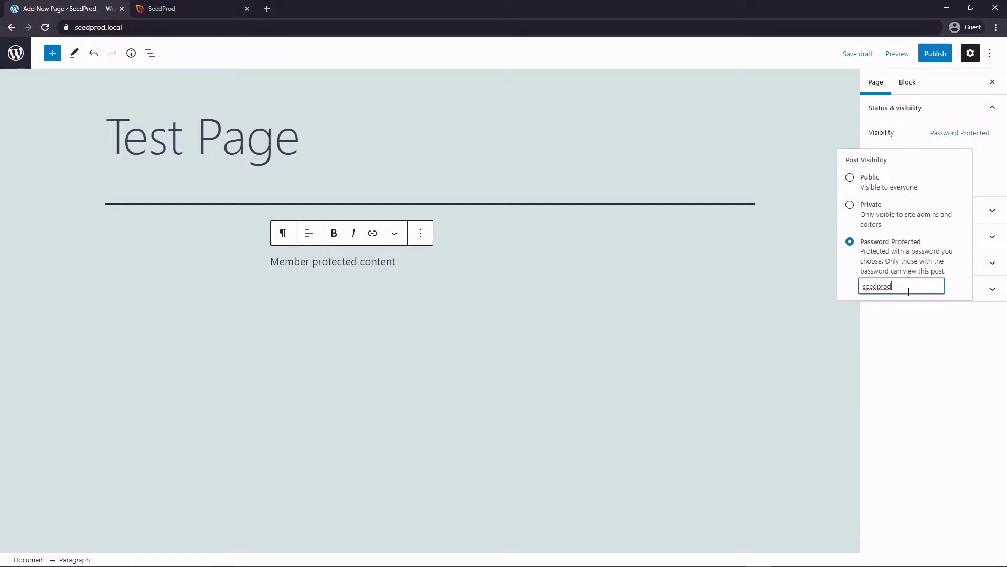
{"action": "left_click", "coordinate": [922, 350]}
Publish Test Page and view it on the site.
{"action": "left_click", "coordinate": [935, 53]}
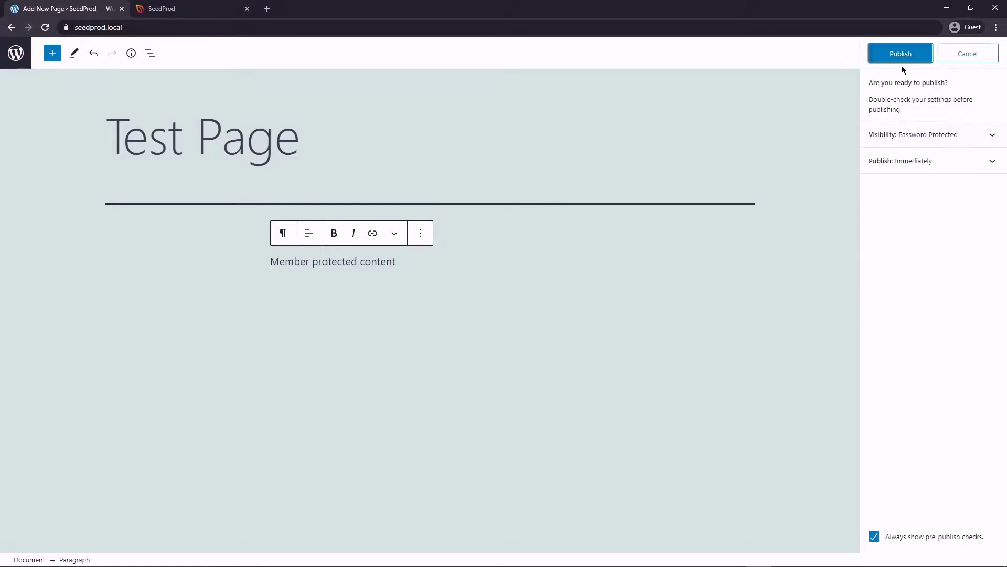
{"action": "left_click", "coordinate": [901, 57]}
{"action": "left_click", "coordinate": [101, 531]}
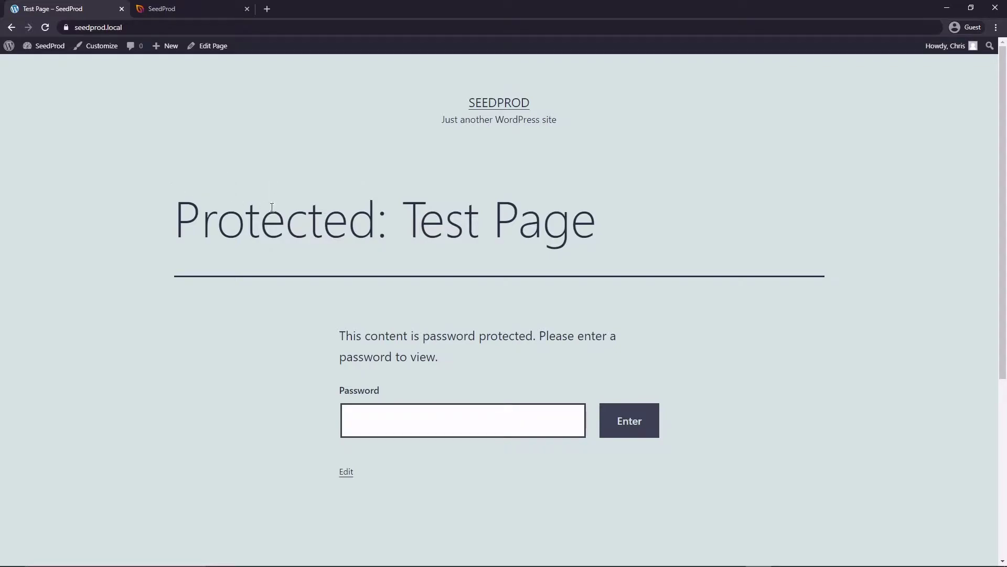
Submit the page password on Test Page to reveal 'Member protected content'.
{"action": "scroll", "coordinate": [758, 350], "scroll_direction": "down", "scroll_amount": 5}
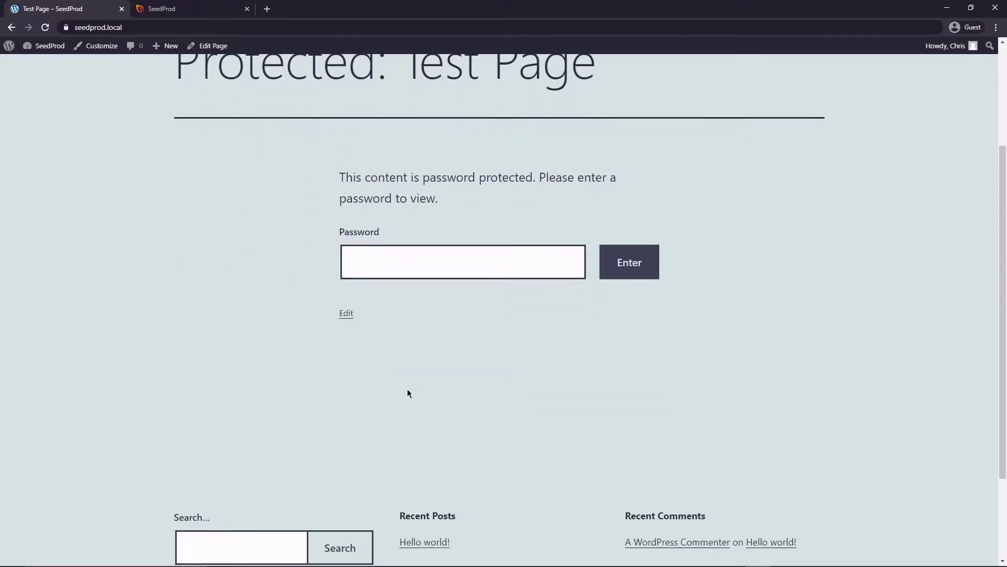
{"action": "scroll", "coordinate": [756, 383], "scroll_direction": "up", "scroll_amount": 2}
{"action": "scroll", "coordinate": [749, 354], "scroll_direction": "up", "scroll_amount": 3}
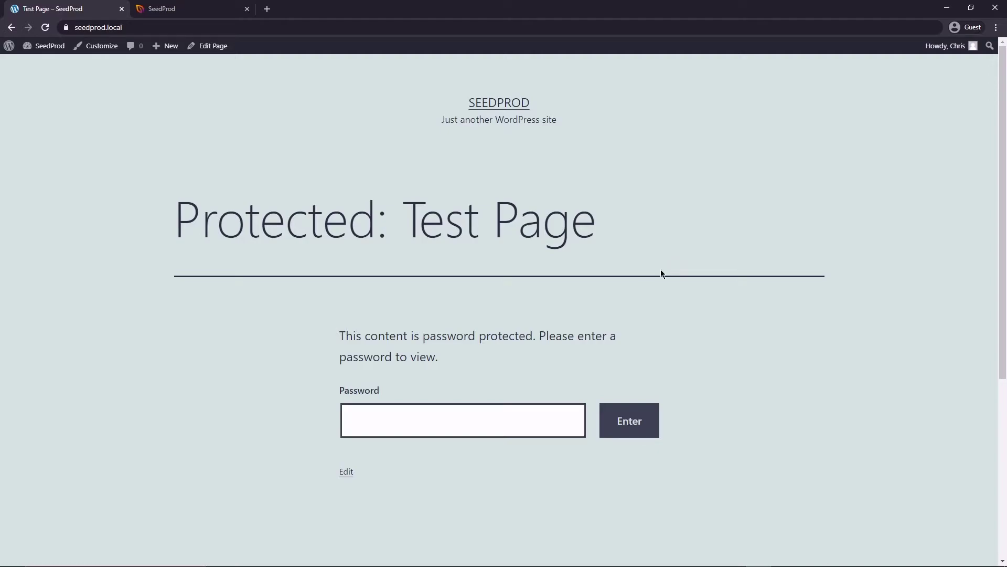
{"action": "scroll", "coordinate": [328, 283], "scroll_direction": "down", "scroll_amount": 2}
{"action": "left_click", "coordinate": [475, 309]}
{"action": "type", "text": "********"}
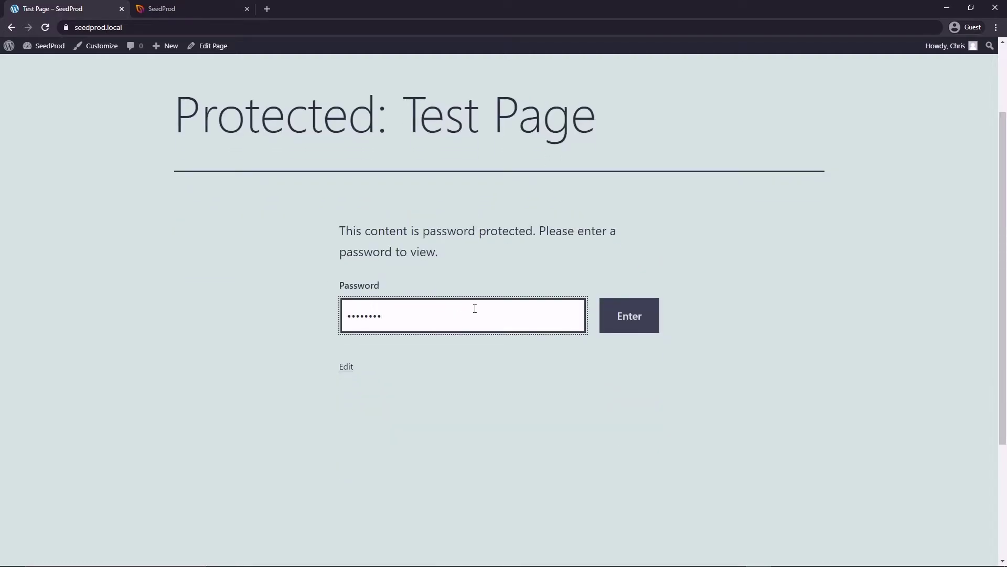
{"action": "left_click", "coordinate": [629, 316]}
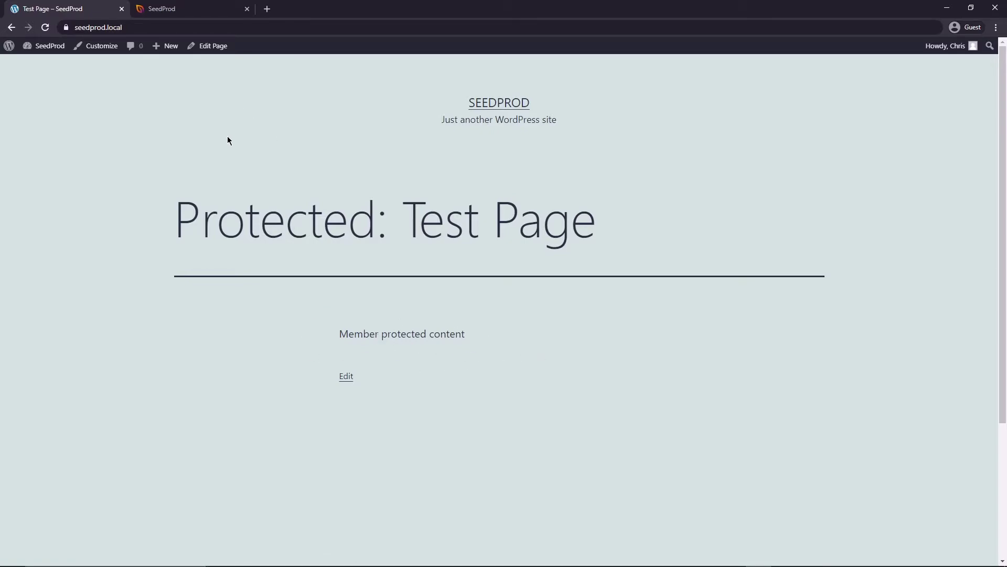
Go to SeedProd's Pages screen and choose to set up a Coming Soon page.
{"action": "mouse_move", "coordinate": [49, 46]}
{"action": "left_click", "coordinate": [35, 65]}
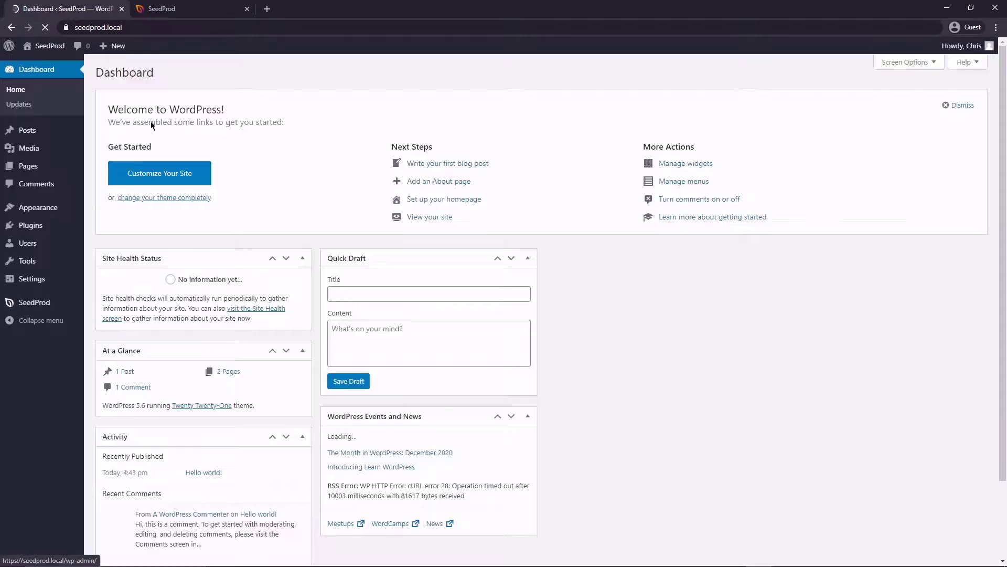
{"action": "mouse_move", "coordinate": [62, 303]}
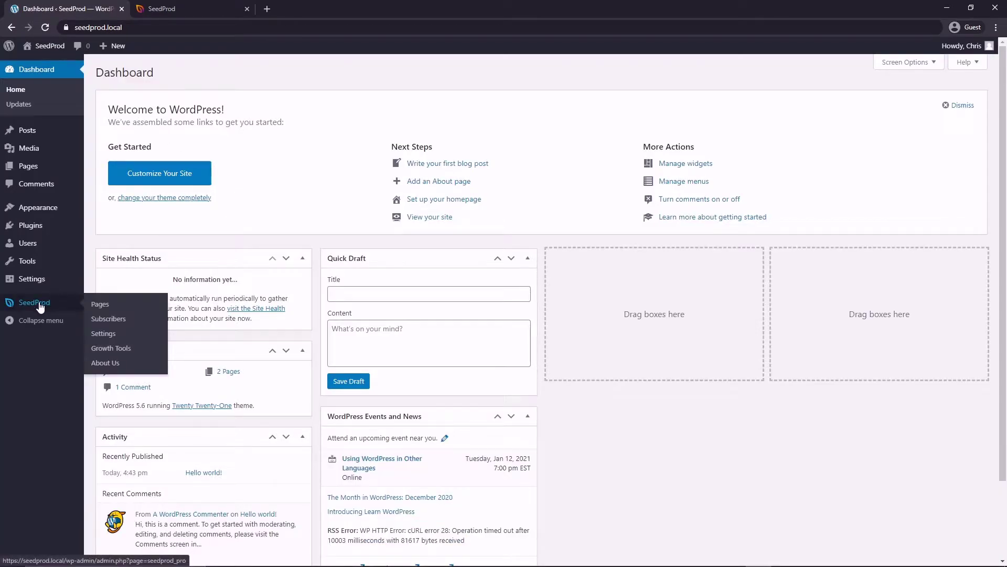
{"action": "left_click", "coordinate": [105, 306]}
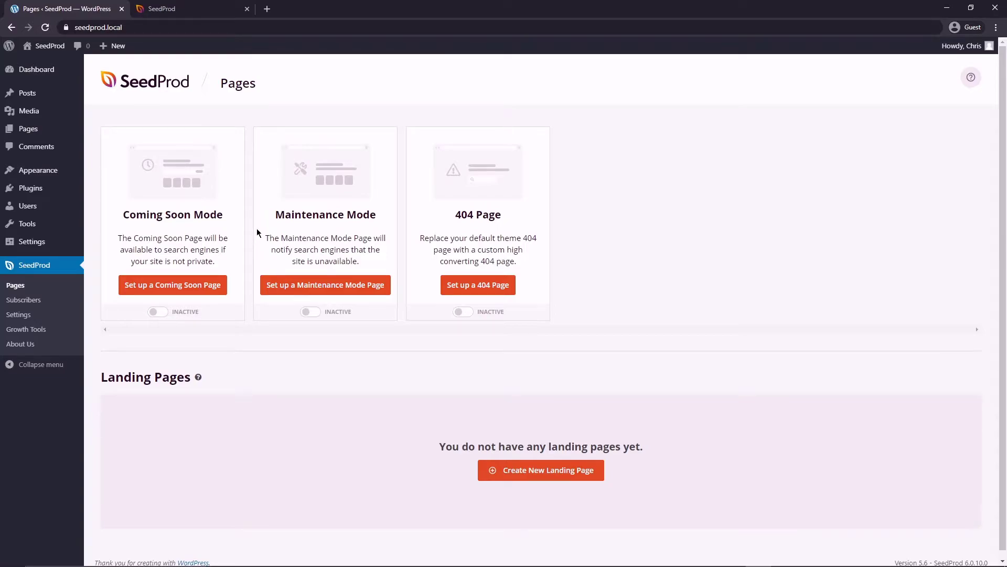
{"action": "left_click", "coordinate": [172, 286]}
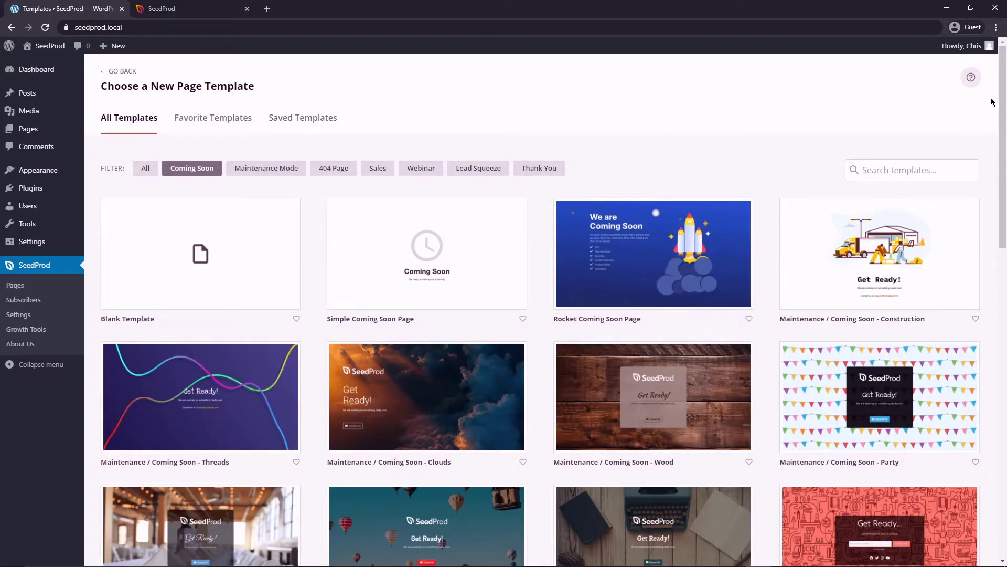
Browse the templates under the 404 Page, Sales and Coming Soon filters.
{"action": "scroll", "coordinate": [1003, 116], "scroll_direction": "down", "scroll_amount": 1}
{"action": "scroll", "coordinate": [1004, 116], "scroll_direction": "down", "scroll_amount": 10}
{"action": "scroll", "coordinate": [979, 88], "scroll_direction": "up", "scroll_amount": 12}
{"action": "scroll", "coordinate": [979, 88], "scroll_direction": "up", "scroll_amount": 1}
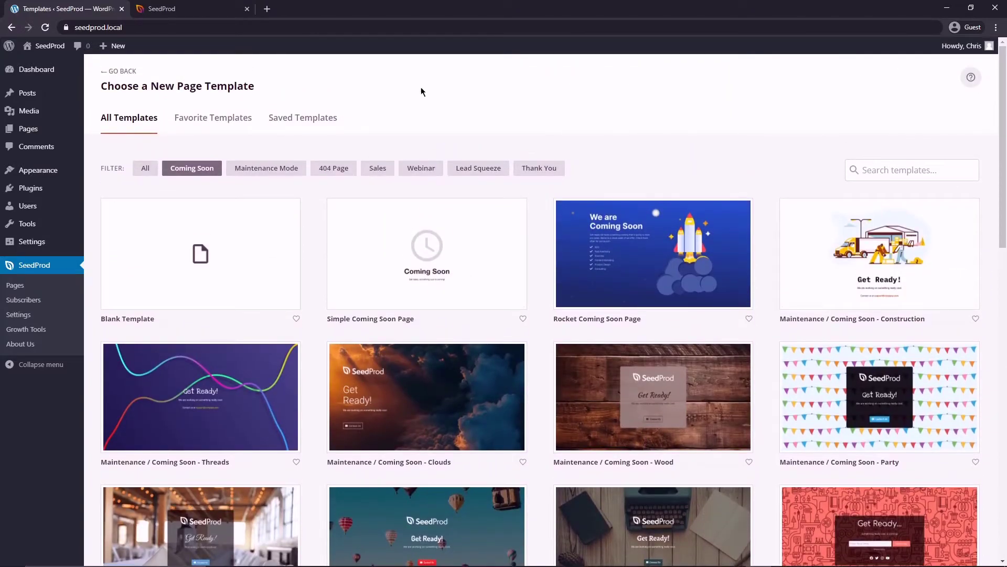
{"action": "left_click", "coordinate": [335, 168]}
{"action": "left_click", "coordinate": [378, 168]}
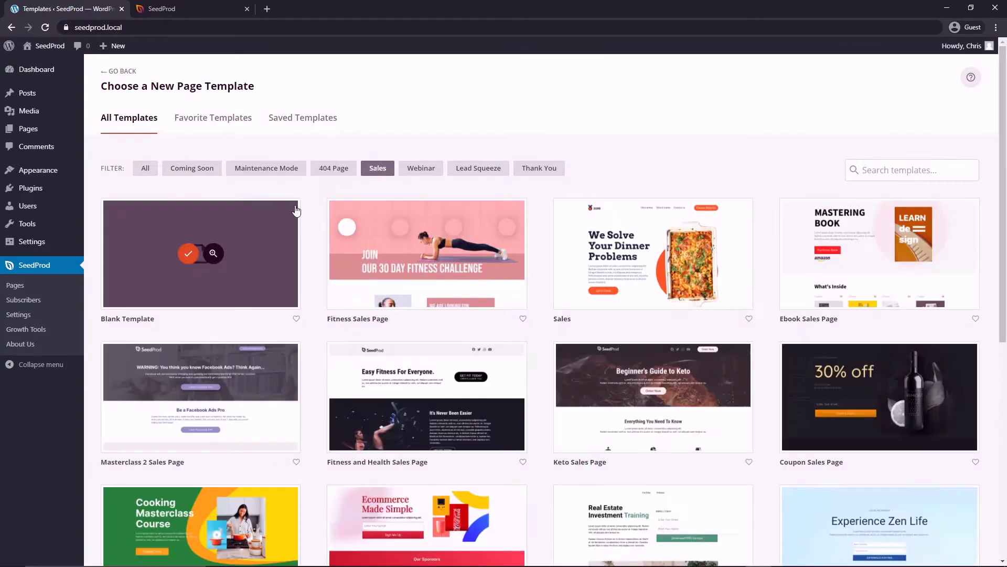
{"action": "left_click", "coordinate": [192, 168]}
{"action": "scroll", "coordinate": [525, 315], "scroll_direction": "down", "scroll_amount": 20}
{"action": "scroll", "coordinate": [886, 326], "scroll_direction": "up", "scroll_amount": 5}
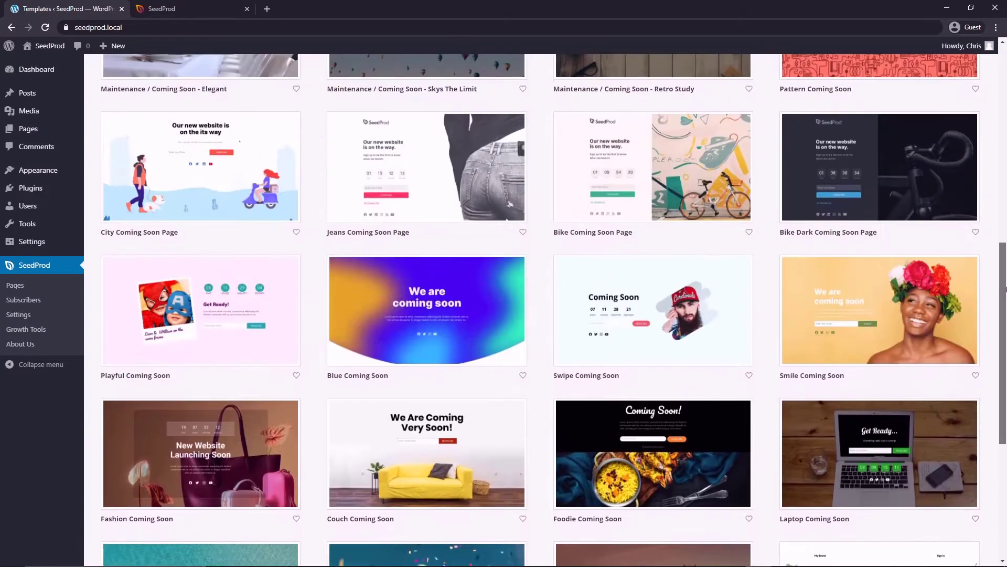
Start from the Smile Coming Soon template, adding and then deleting a trial Headline block.
{"action": "left_click", "coordinate": [866, 310]}
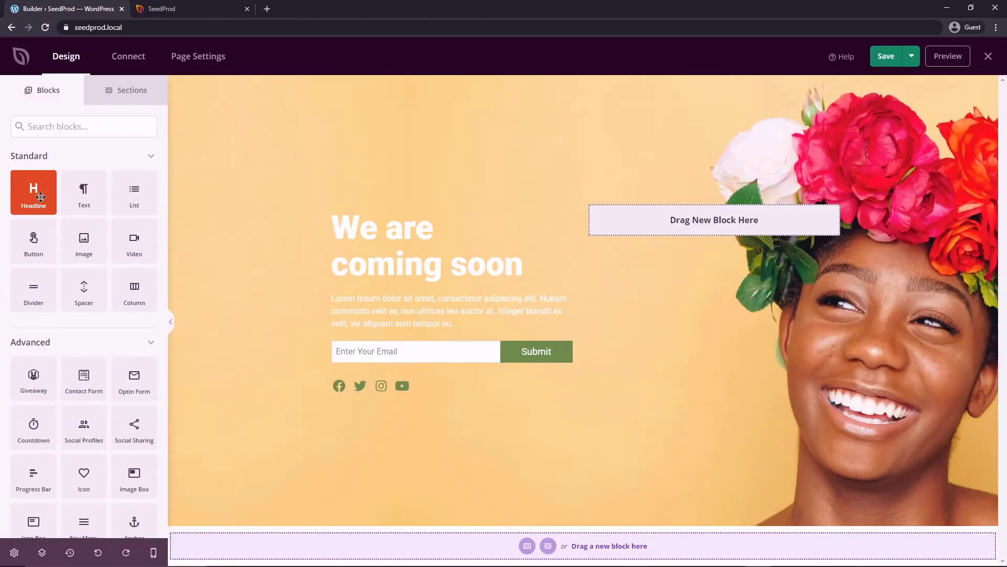
{"action": "left_click_drag", "start_coordinate": [33, 197], "coordinate": [431, 220]}
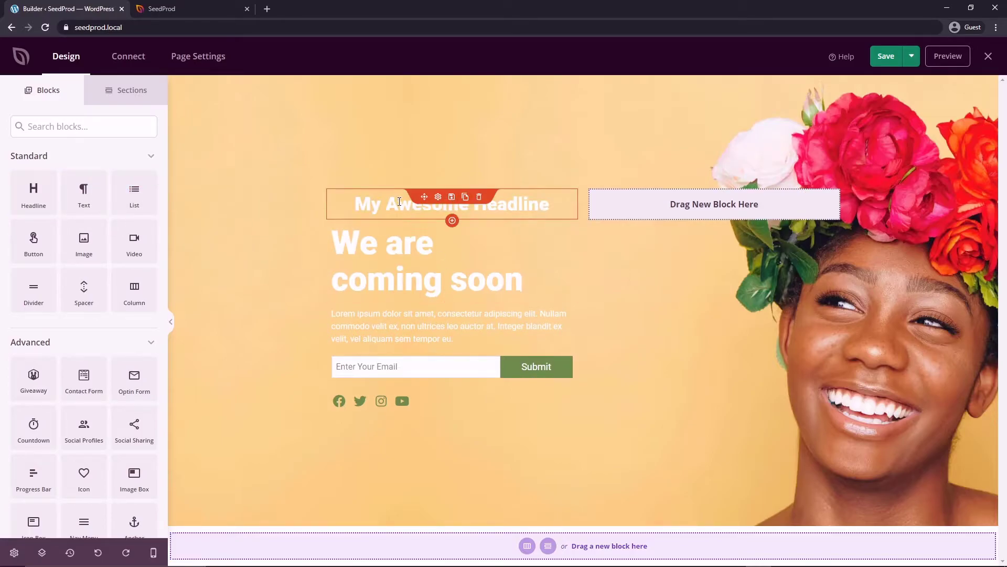
{"action": "left_click", "coordinate": [479, 198]}
{"action": "left_click", "coordinate": [472, 325]}
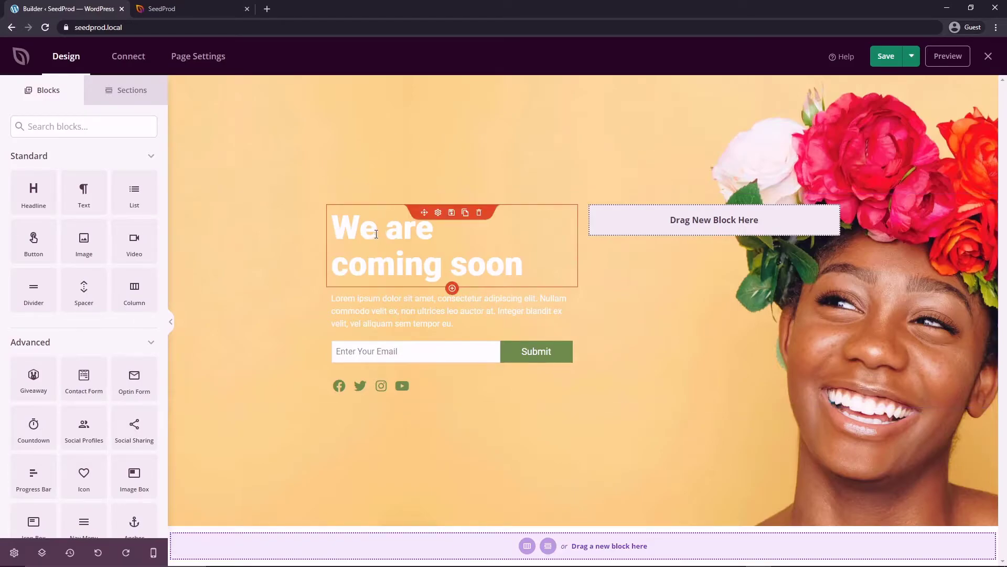
Change the heading to 'Download Our Top 20 Summer Style Tips PDF!' and view the integrations.
{"action": "left_click", "coordinate": [346, 236]}
{"action": "left_click_drag", "start_coordinate": [62, 232], "coordinate": [12, 215]}
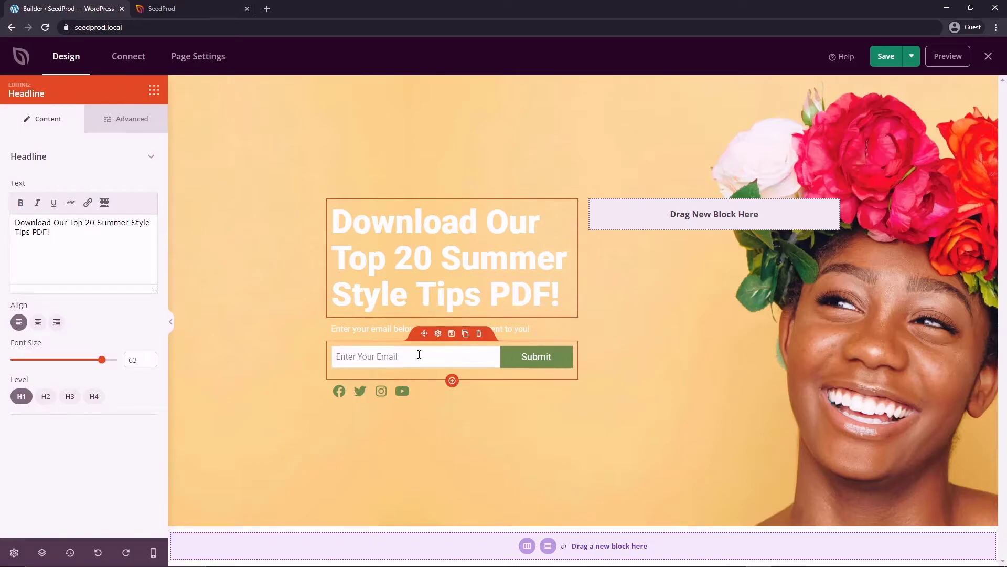
{"action": "left_click", "coordinate": [120, 56]}
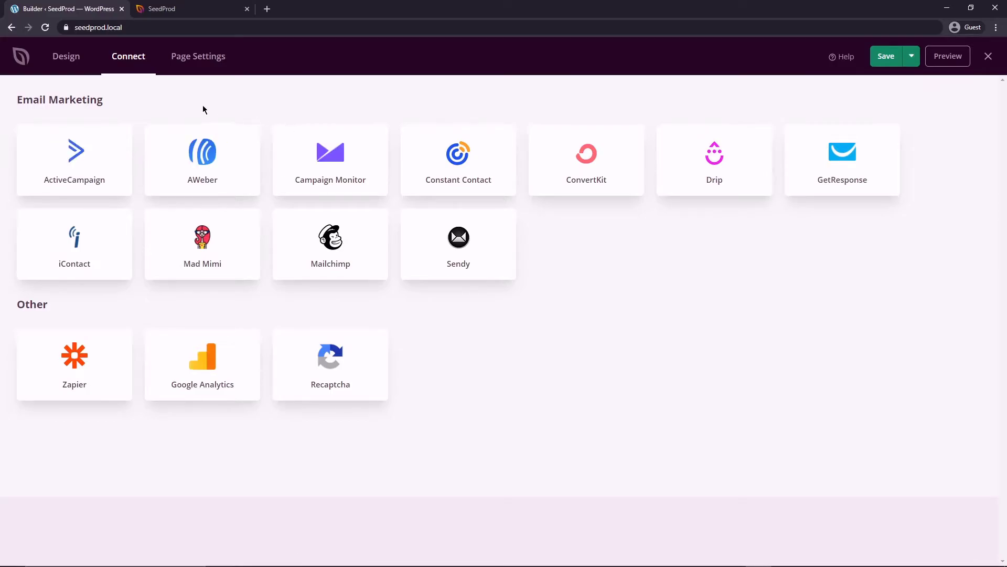
Delete the email signup form and its text line, placing a Custom HTML block below the password line.
{"action": "left_click", "coordinate": [68, 64]}
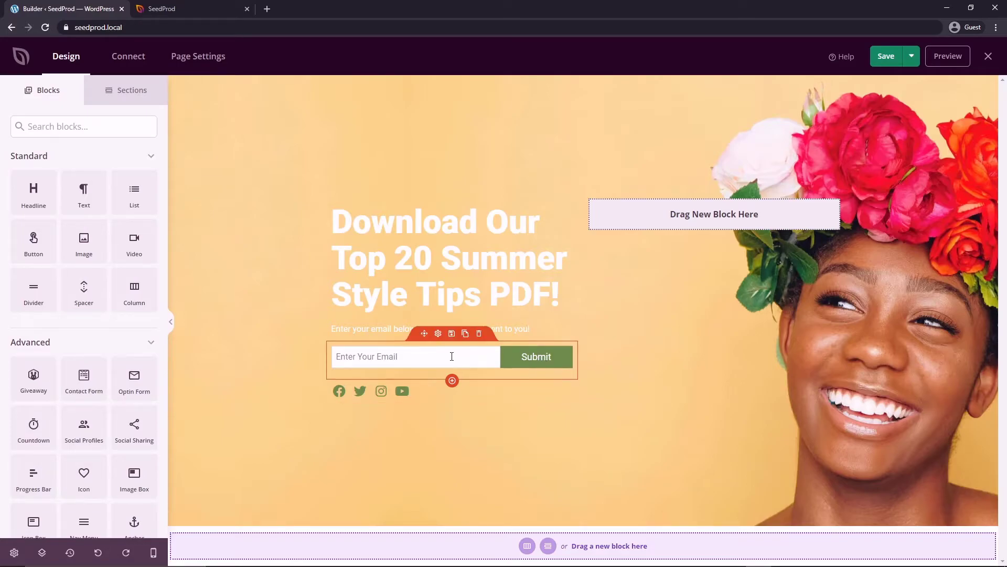
{"action": "left_click", "coordinate": [479, 334]}
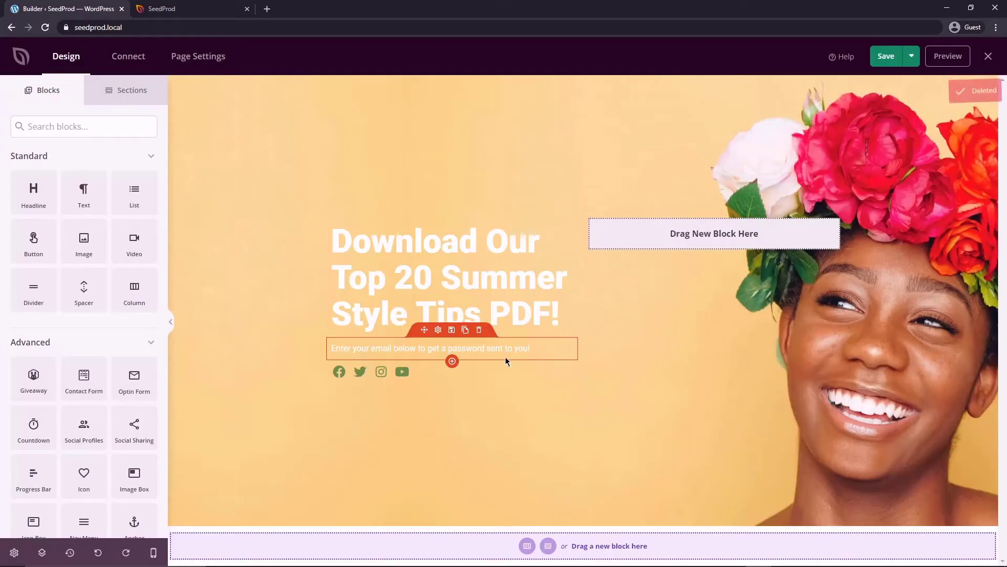
{"action": "left_click", "coordinate": [479, 331]}
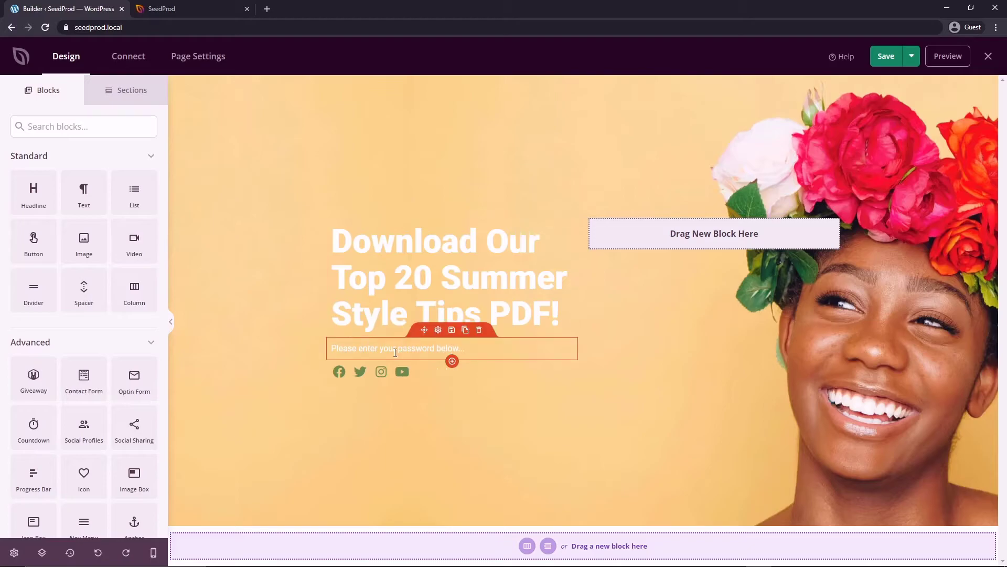
{"action": "scroll", "coordinate": [100, 257], "scroll_direction": "down", "scroll_amount": 3}
{"action": "left_click_drag", "start_coordinate": [149, 459], "coordinate": [394, 360]}
{"action": "left_click_drag", "start_coordinate": [455, 356], "coordinate": [452, 360]}
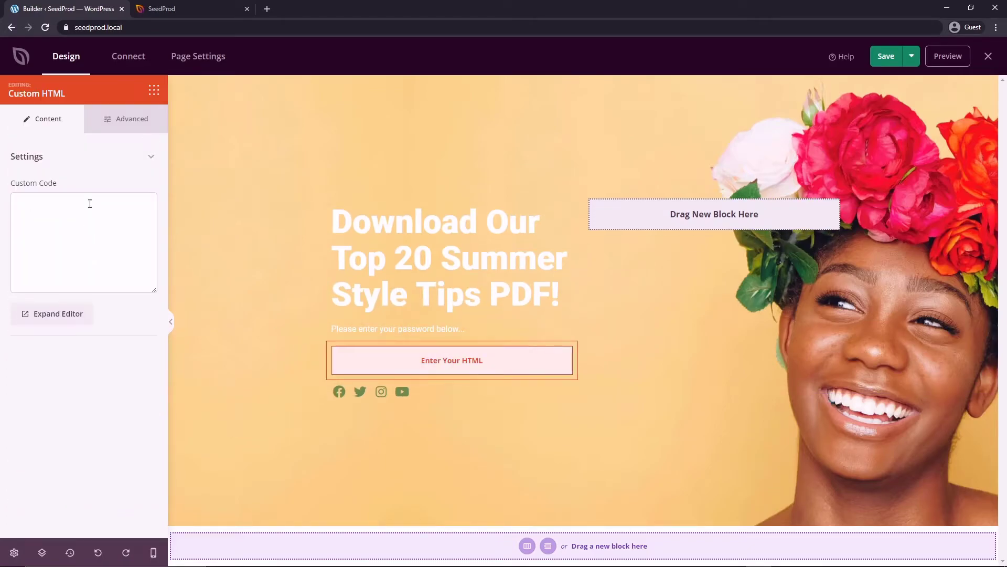
Open the 'ByPass URL and Password Protection' article in SeedProd's Pages documentation.
{"action": "left_click", "coordinate": [173, 9]}
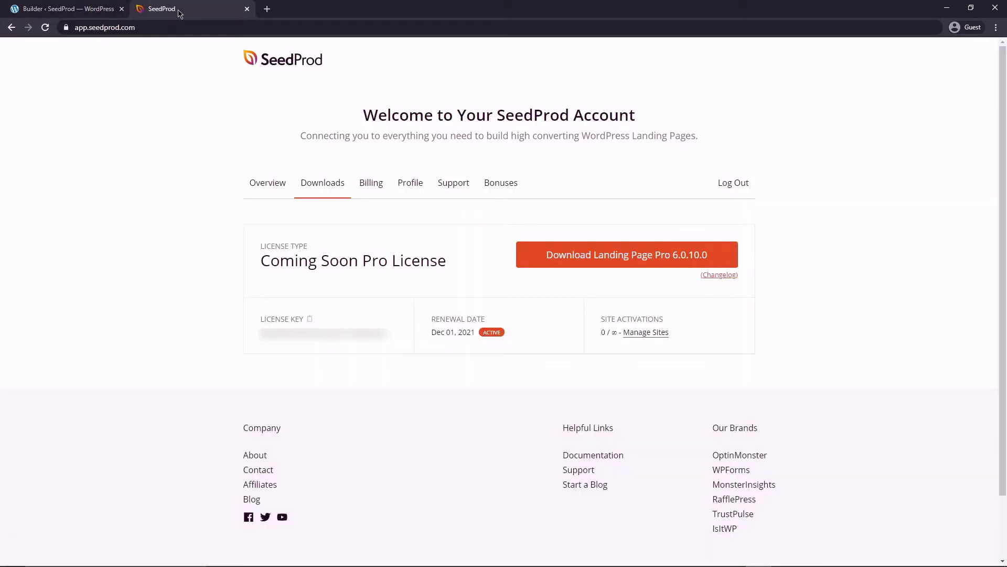
{"action": "left_click", "coordinate": [617, 454]}
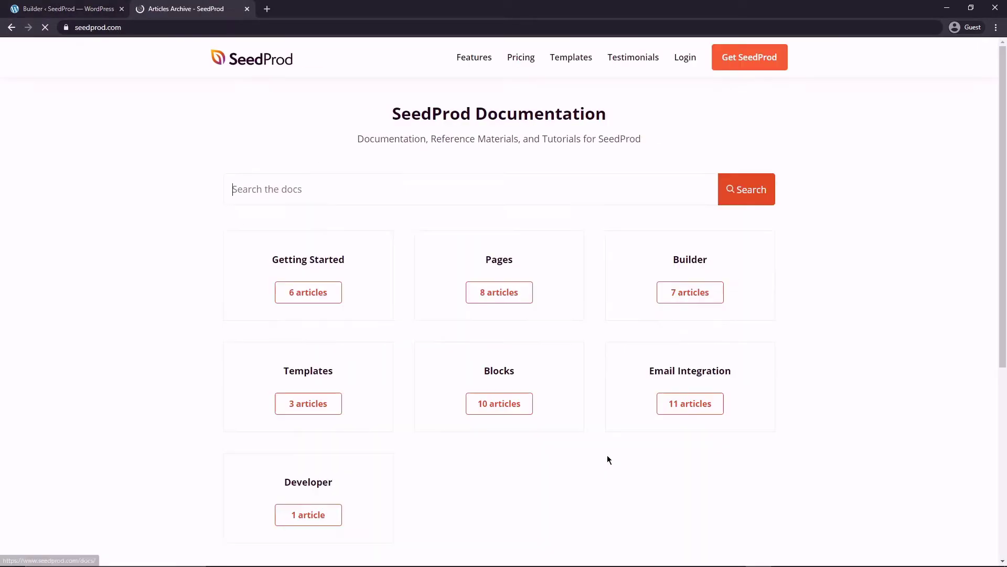
{"action": "left_click", "coordinate": [500, 296]}
{"action": "scroll", "coordinate": [588, 269], "scroll_direction": "down", "scroll_amount": 4}
{"action": "scroll", "coordinate": [591, 276], "scroll_direction": "down", "scroll_amount": 1}
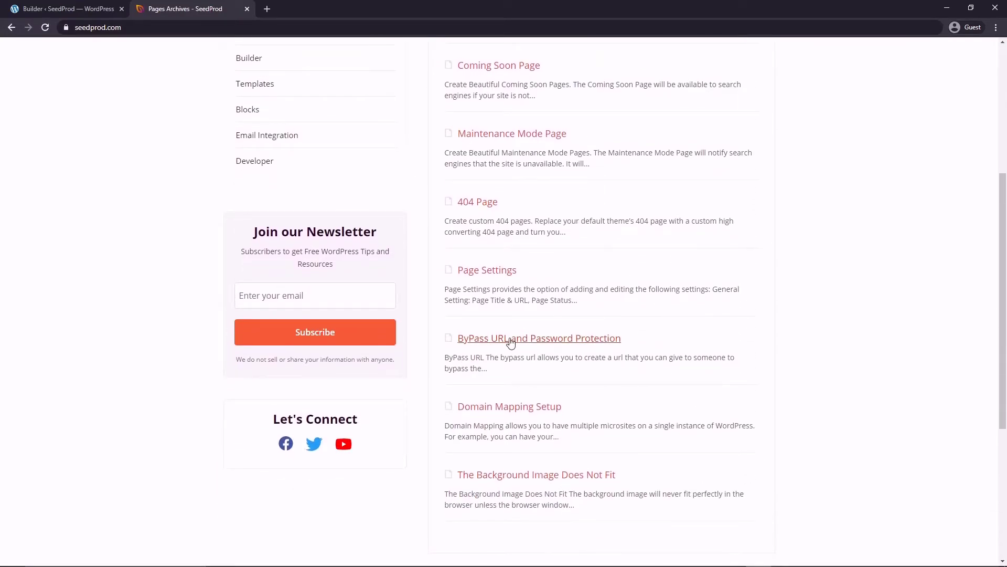
{"action": "left_click", "coordinate": [563, 338]}
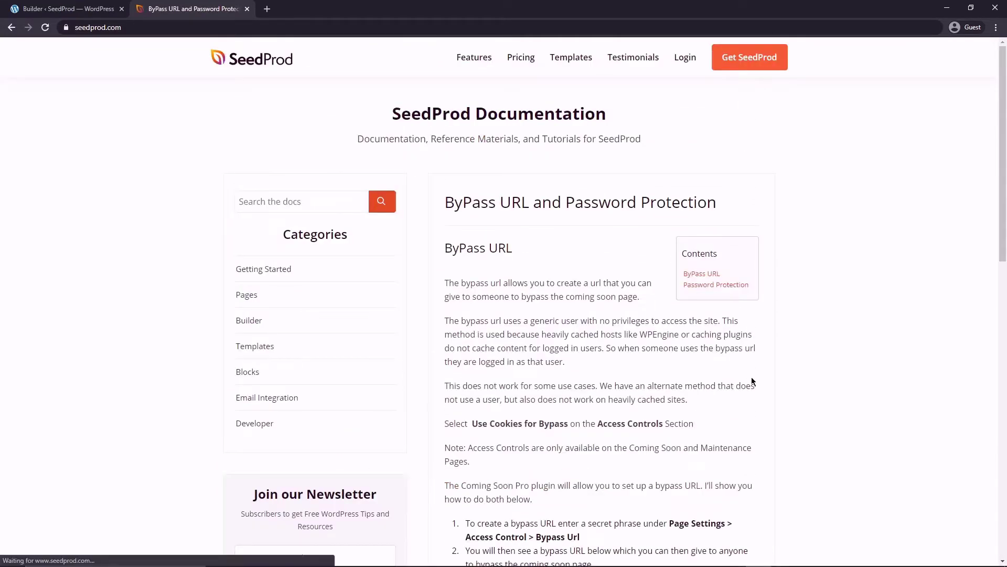
Copy the [seed_bypass_form] shortcode that includes the return URL.
{"action": "scroll", "coordinate": [646, 396], "scroll_direction": "down", "scroll_amount": 9}
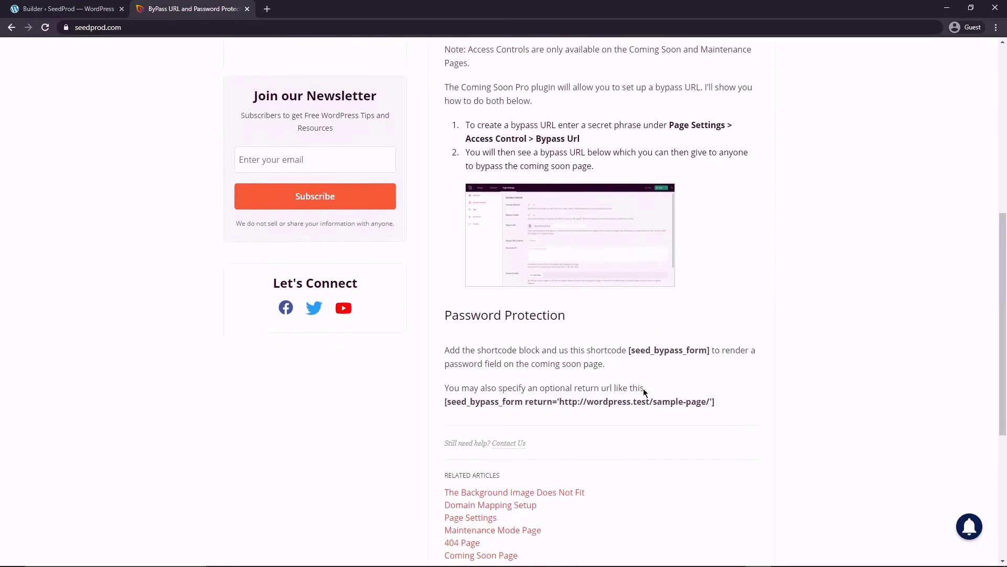
{"action": "left_click_drag", "start_coordinate": [716, 328], "coordinate": [442, 328]}
{"action": "key", "text": "ctrl+c"}
{"action": "right_click", "coordinate": [482, 324]}
{"action": "left_click", "coordinate": [504, 333]}
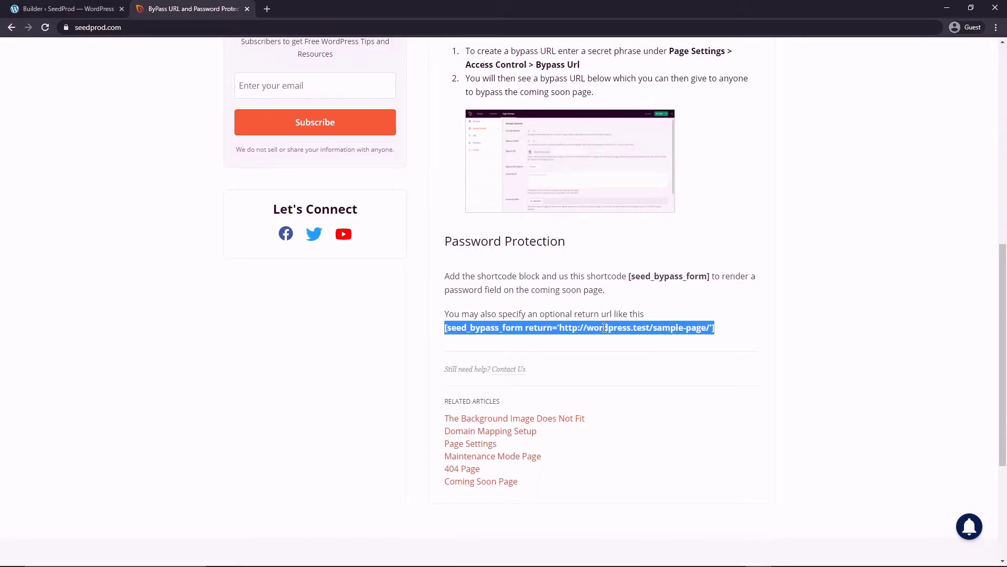
{"action": "left_click_drag", "start_coordinate": [631, 276], "coordinate": [704, 274]}
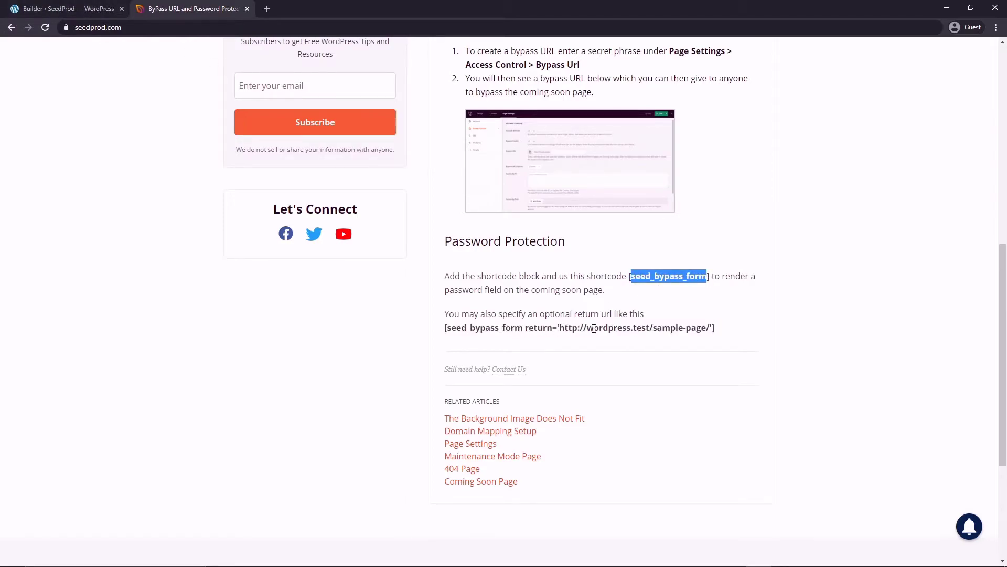
Paste the seed_bypass_form shortcode into the Custom HTML block, save the page and close the builder.
{"action": "left_click", "coordinate": [92, 13]}
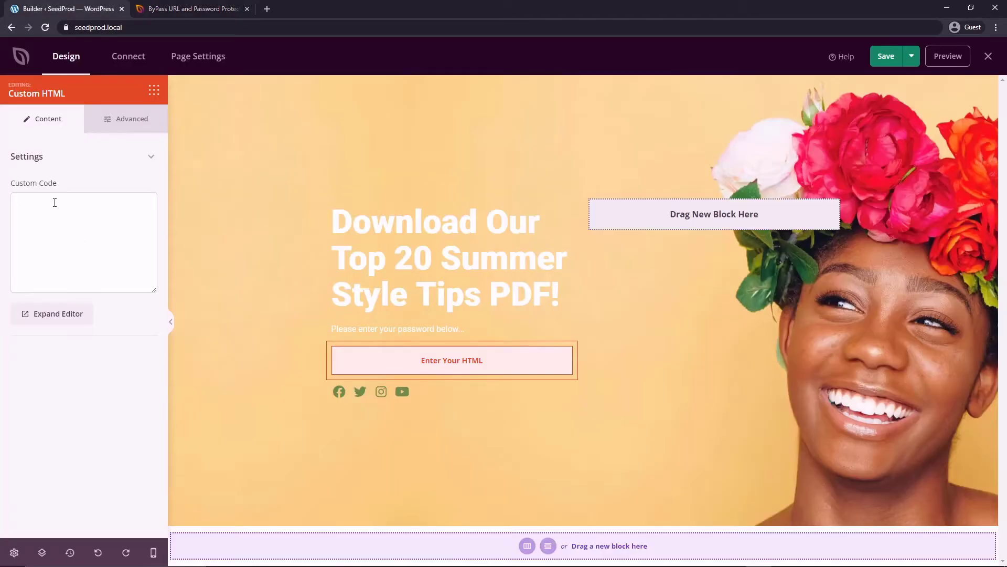
{"action": "left_click", "coordinate": [45, 205]}
{"action": "key", "text": "ctrl+v"}
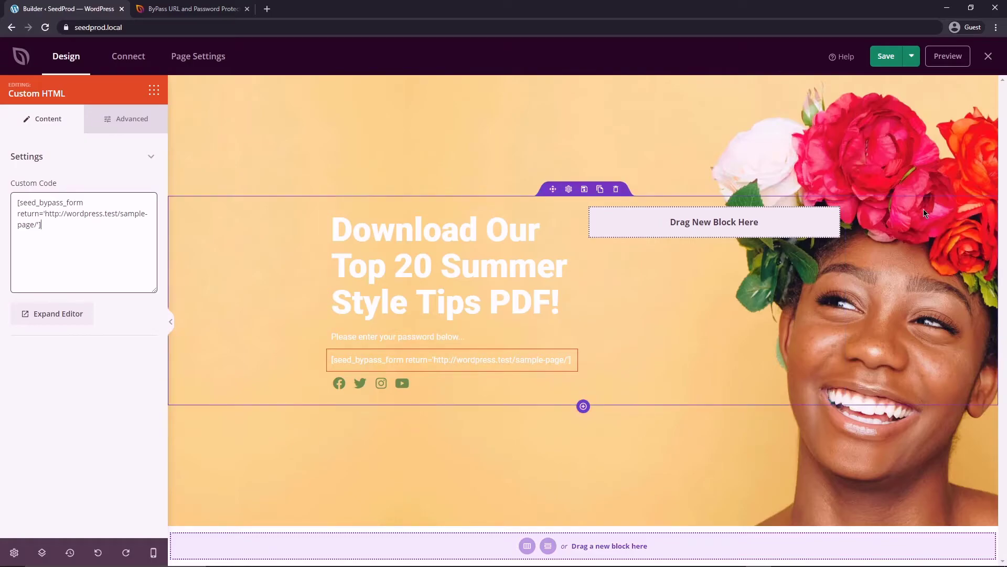
{"action": "left_click", "coordinate": [886, 58]}
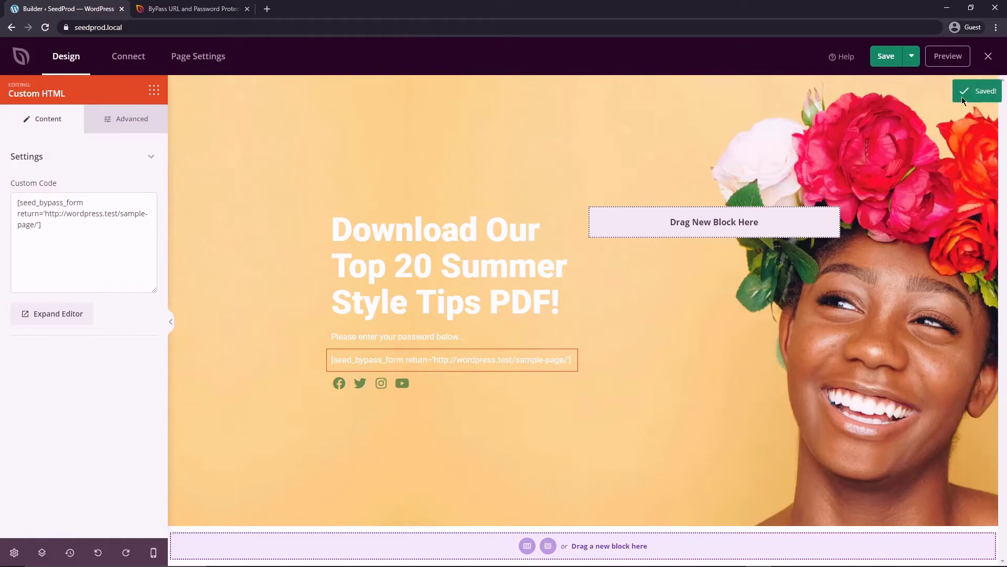
{"action": "left_click", "coordinate": [989, 56]}
Create a new page titled 'PDF Download' containing a File download block.
{"action": "mouse_move", "coordinate": [28, 129]}
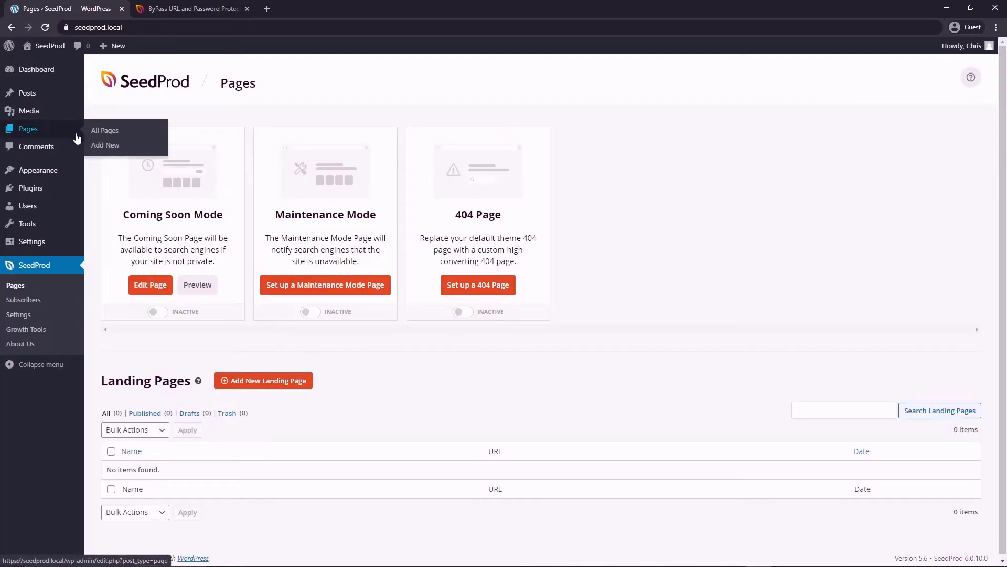
{"action": "left_click", "coordinate": [105, 145]}
{"action": "type", "text": "PDF "}
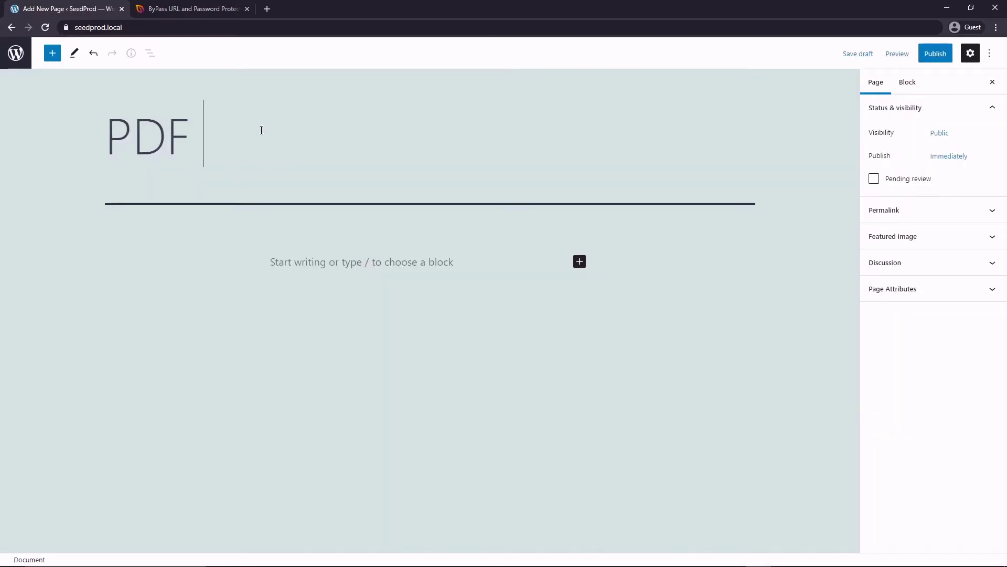
{"action": "type", "text": "Fownload"}
{"action": "left_click", "coordinate": [371, 263]}
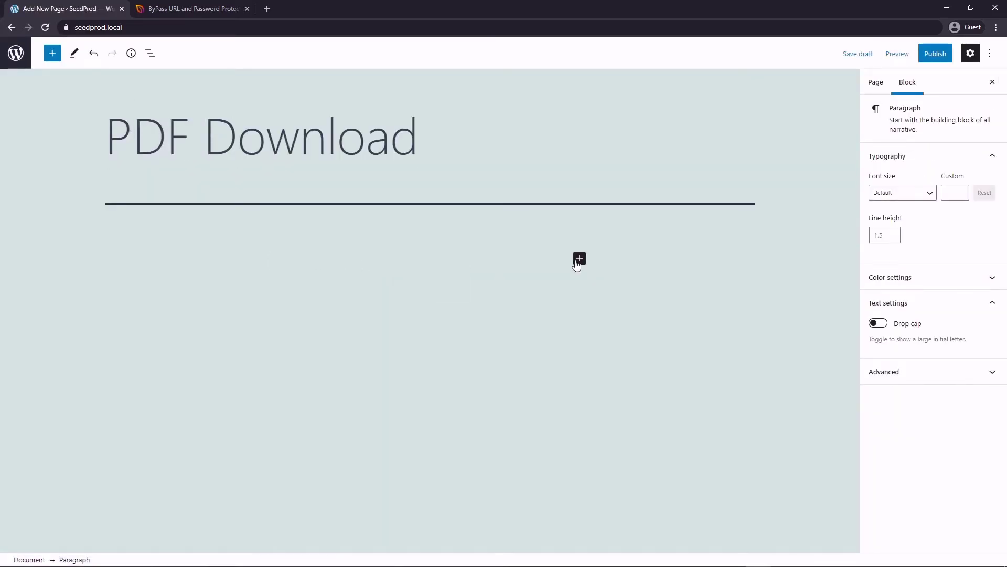
{"action": "left_click", "coordinate": [580, 258]}
{"action": "left_click", "coordinate": [659, 349]}
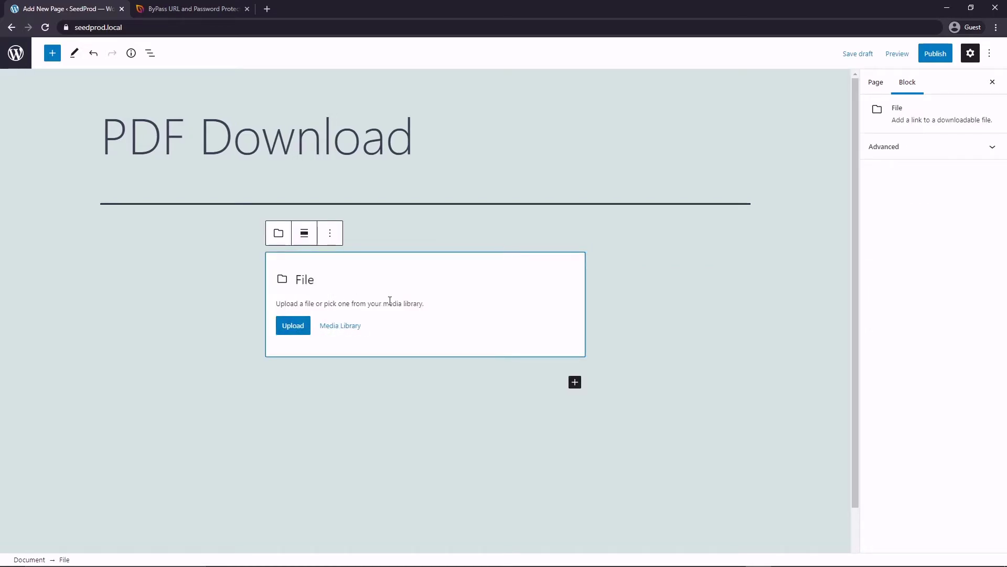
{"action": "left_click", "coordinate": [204, 266]}
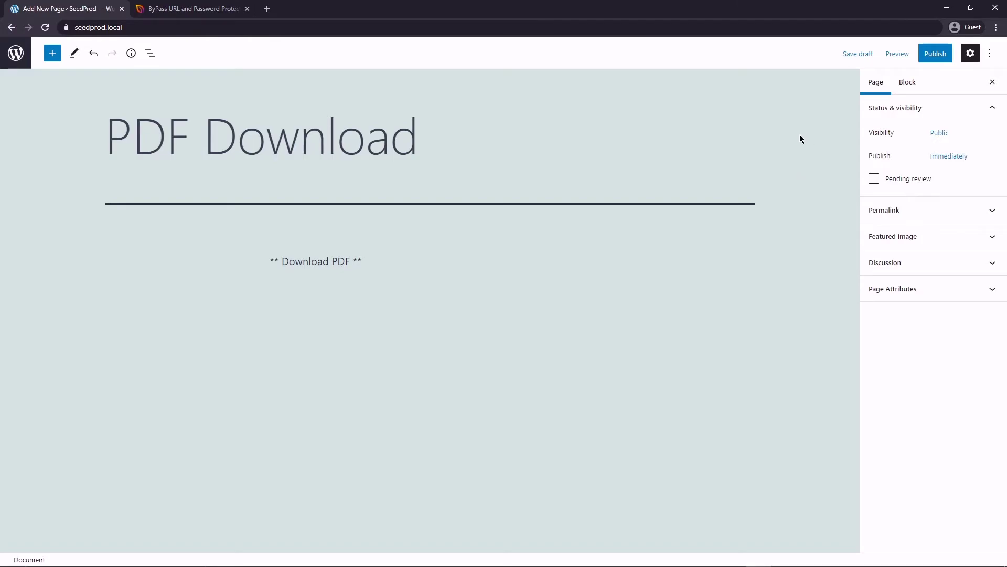
{"action": "left_click", "coordinate": [926, 54]}
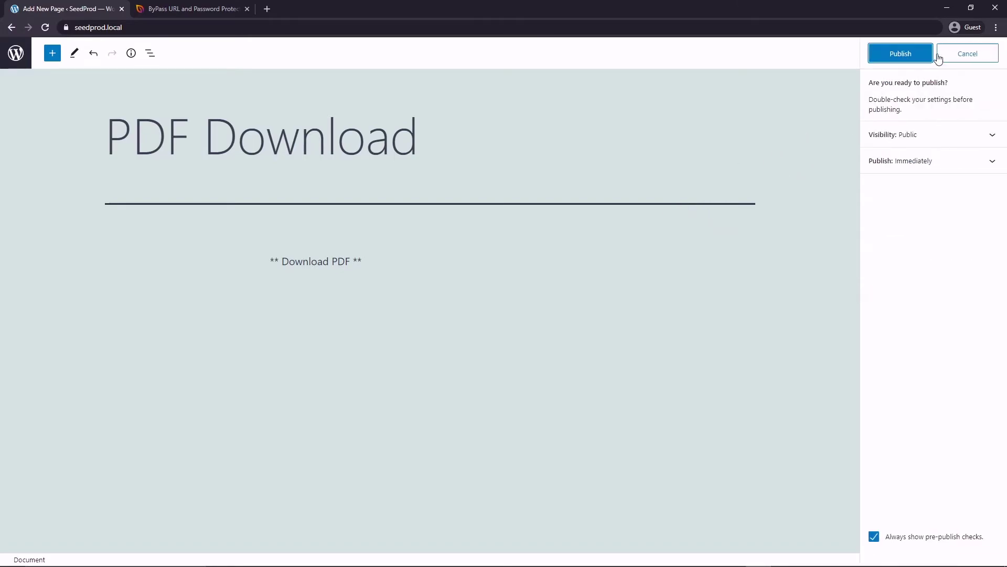
{"action": "left_click", "coordinate": [908, 55]}
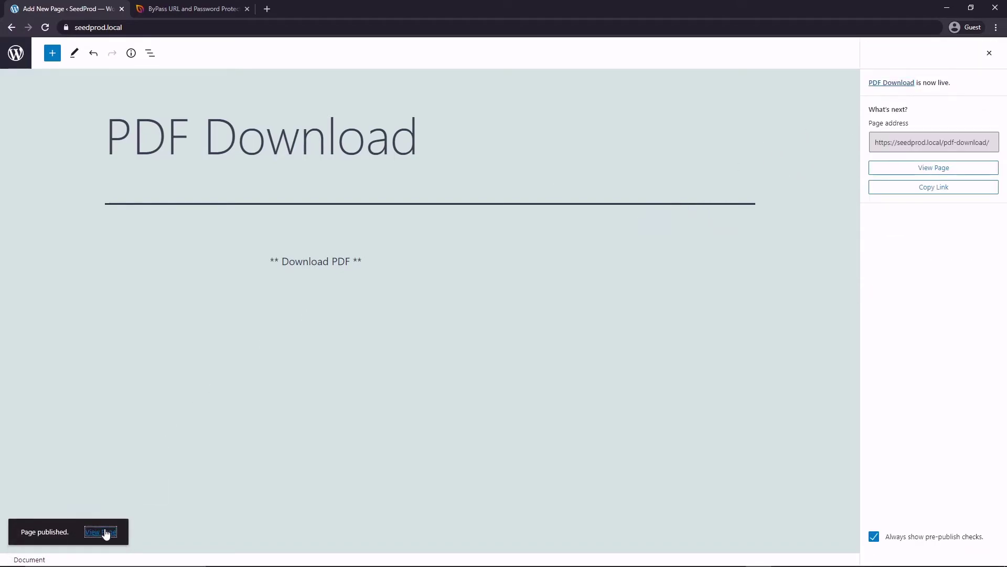
{"action": "left_click", "coordinate": [100, 550]}
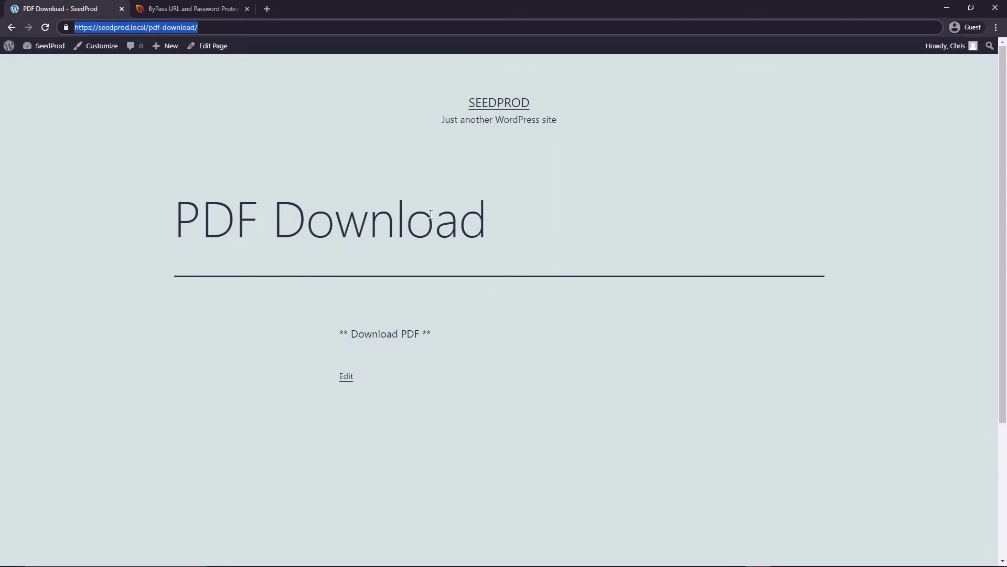
{"action": "right_click", "coordinate": [225, 27]}
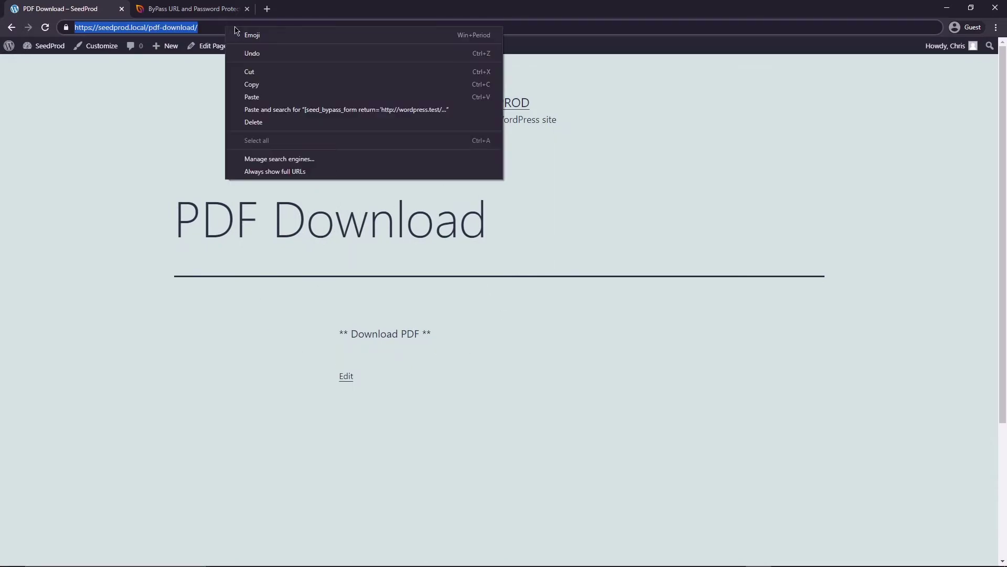
{"action": "left_click", "coordinate": [249, 72]}
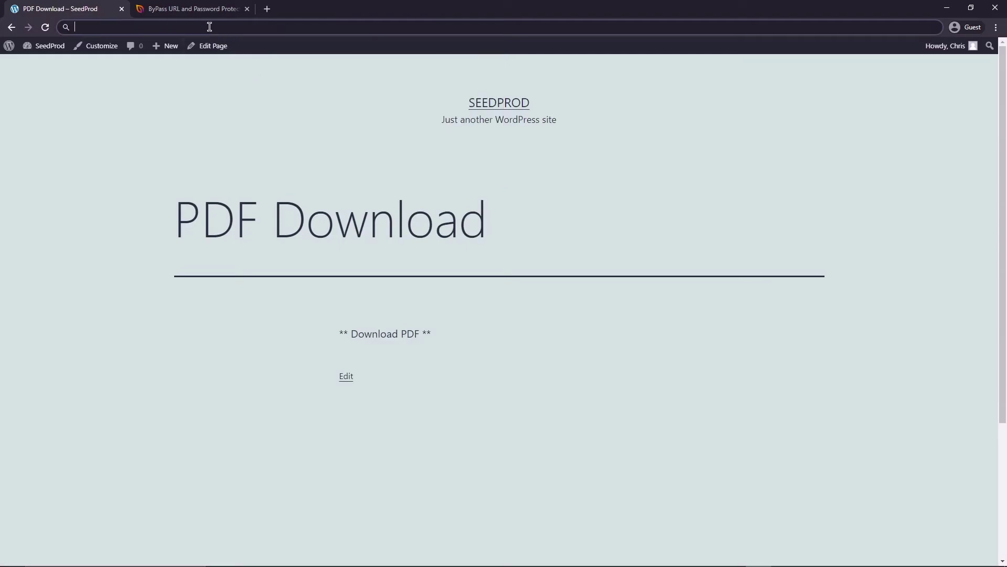
{"action": "mouse_move", "coordinate": [9, 47]}
{"action": "left_click", "coordinate": [31, 63]}
Open the Coming Soon page from SeedProd's pages list for editing.
{"action": "mouse_move", "coordinate": [40, 266]}
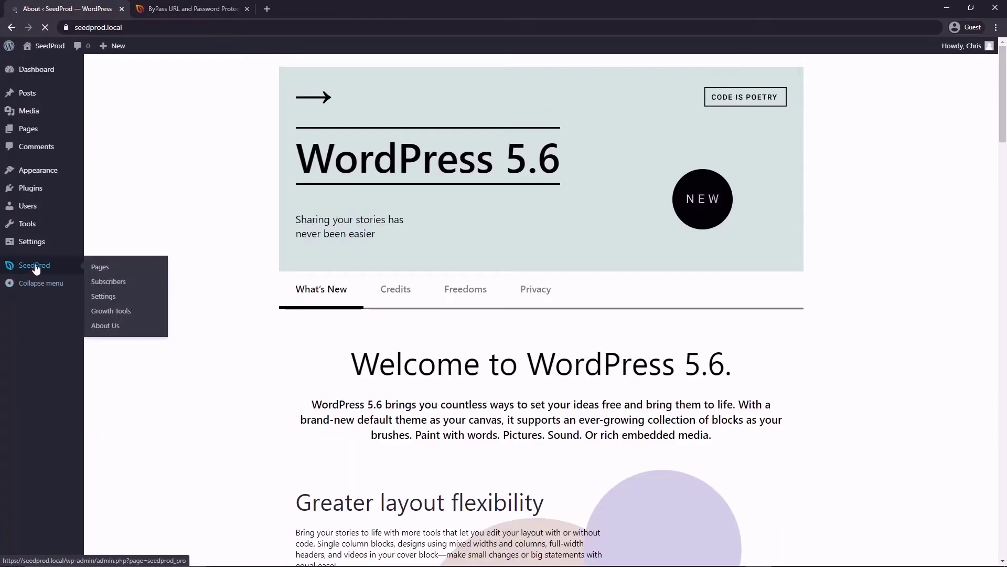
{"action": "left_click", "coordinate": [103, 268]}
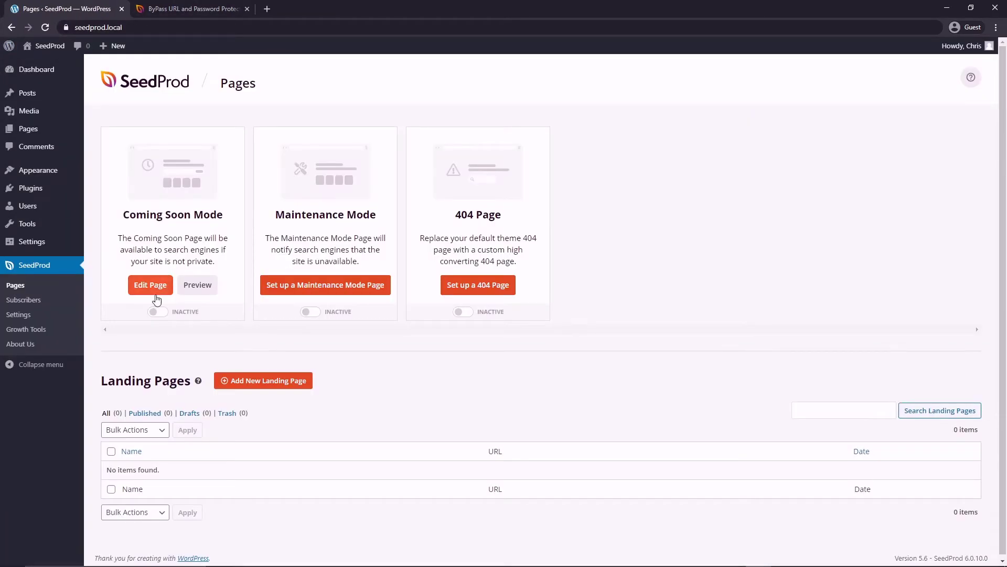
{"action": "left_click", "coordinate": [148, 285]}
{"action": "left_click", "coordinate": [458, 362]}
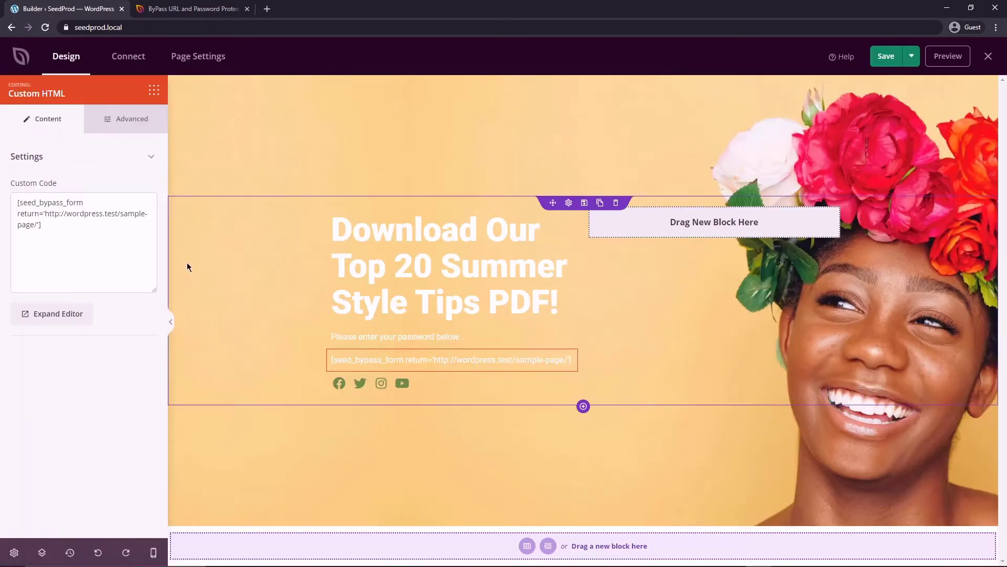
{"action": "left_click_drag", "start_coordinate": [45, 213], "coordinate": [35, 222]}
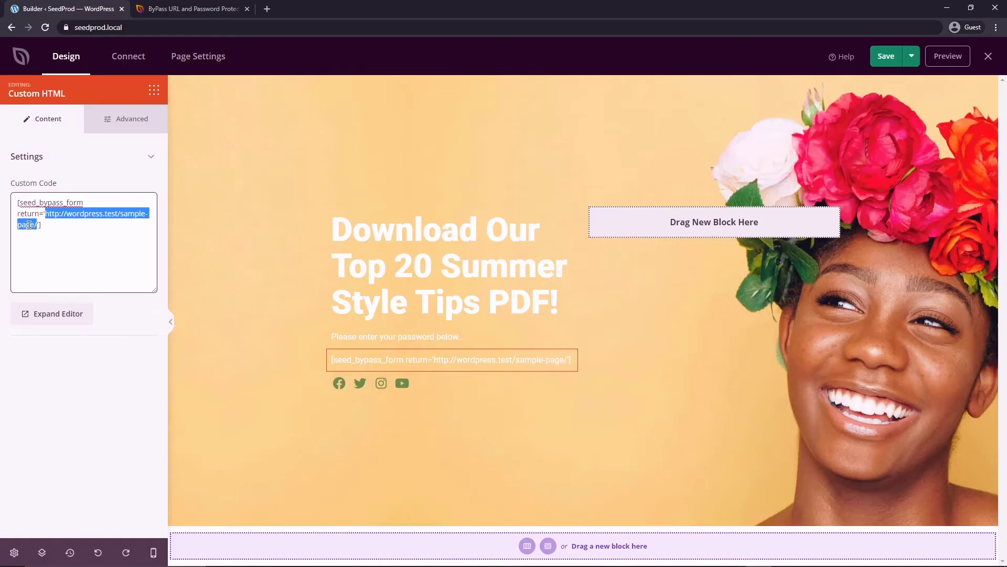
{"action": "right_click", "coordinate": [29, 225]}
{"action": "left_click", "coordinate": [76, 280]}
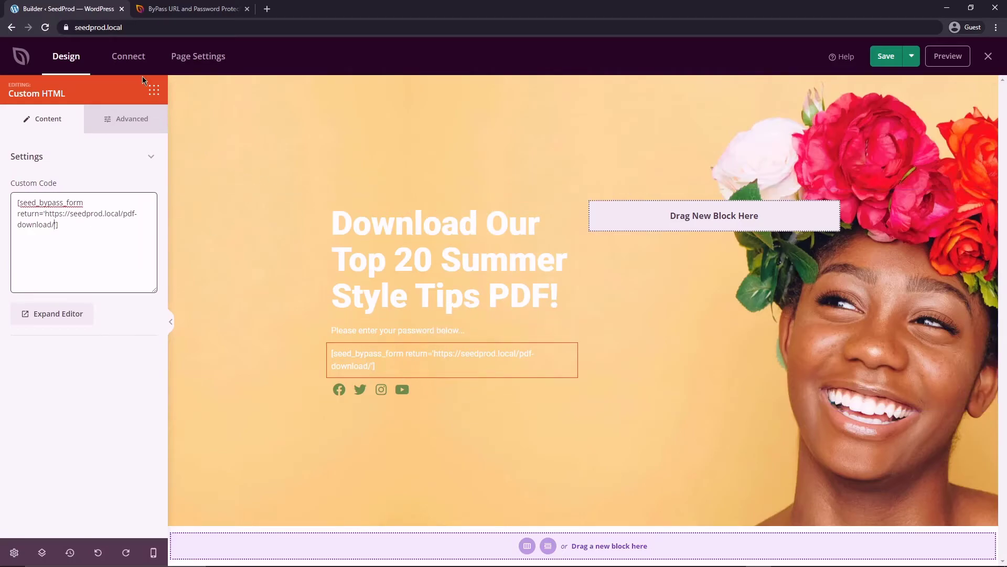
{"action": "left_click", "coordinate": [206, 57]}
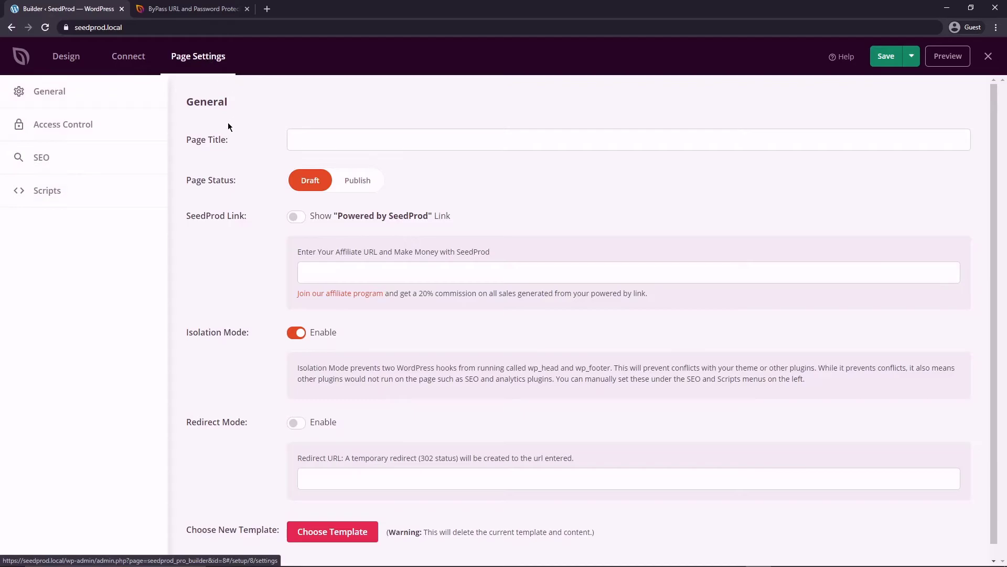
{"action": "left_click", "coordinate": [67, 130]}
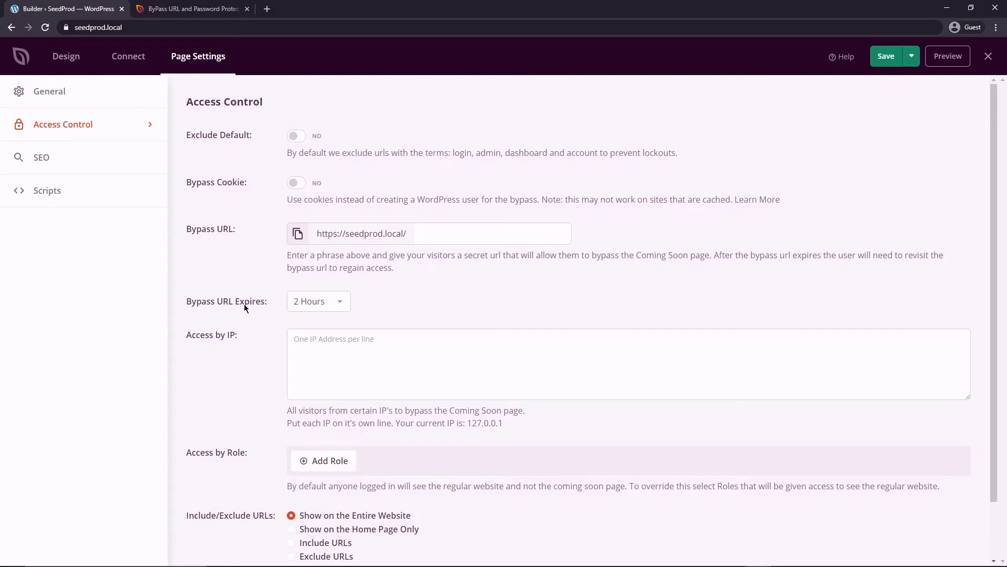
{"action": "scroll", "coordinate": [294, 310], "scroll_direction": "down", "scroll_amount": 2}
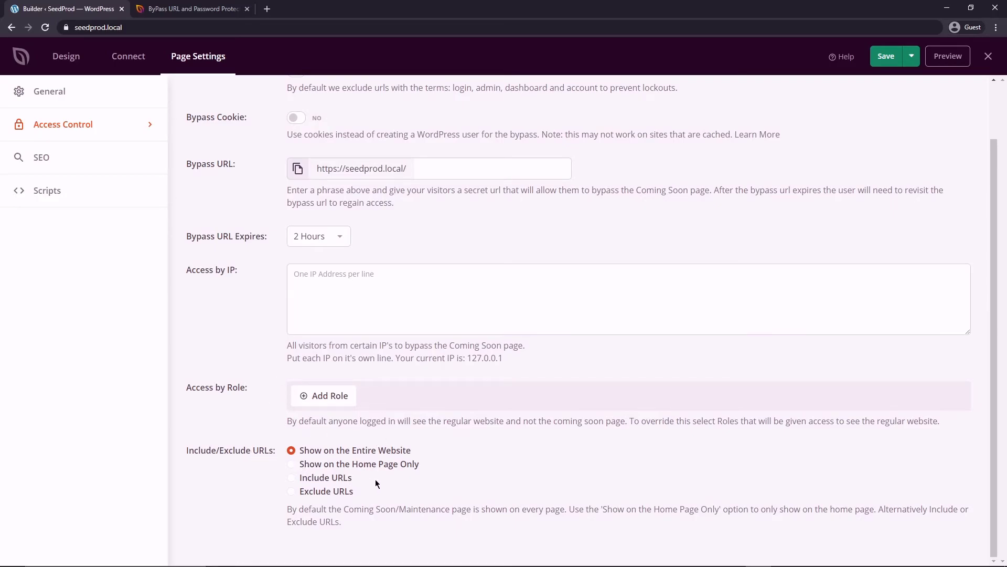
{"action": "scroll", "coordinate": [375, 481], "scroll_direction": "up", "scroll_amount": 2}
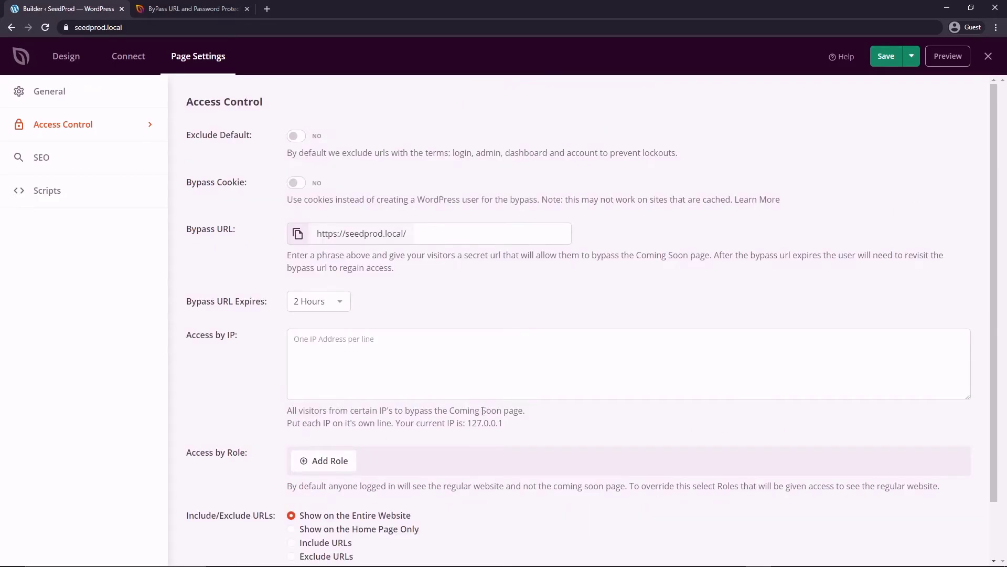
{"action": "left_click", "coordinate": [447, 240]}
{"action": "type", "text": "secret"}
{"action": "scroll", "coordinate": [415, 295], "scroll_direction": "down", "scroll_amount": 2}
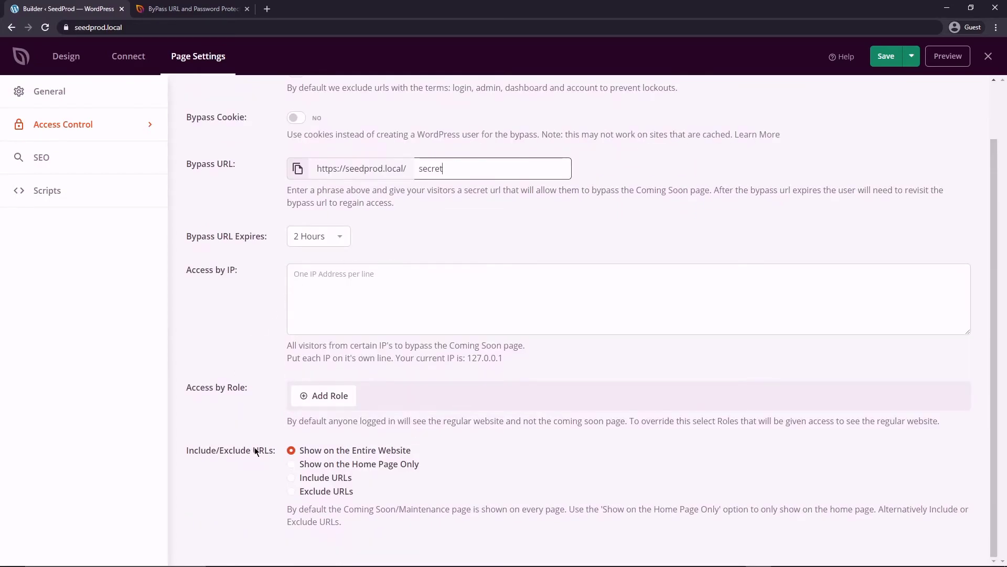
{"action": "left_click", "coordinate": [292, 478]}
{"action": "scroll", "coordinate": [472, 446], "scroll_direction": "down", "scroll_amount": 3}
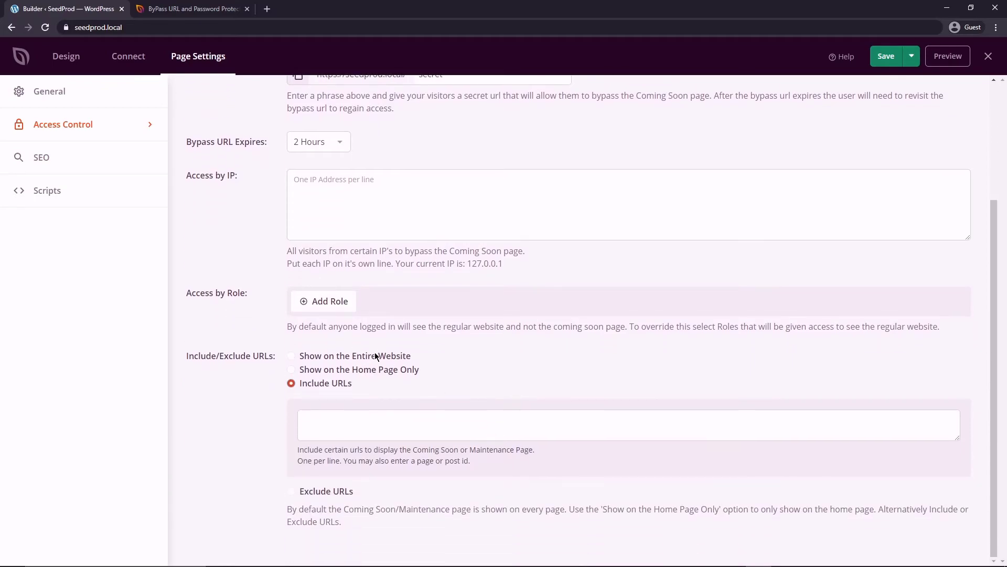
{"action": "left_click", "coordinate": [328, 421]}
{"action": "right_click", "coordinate": [327, 421]}
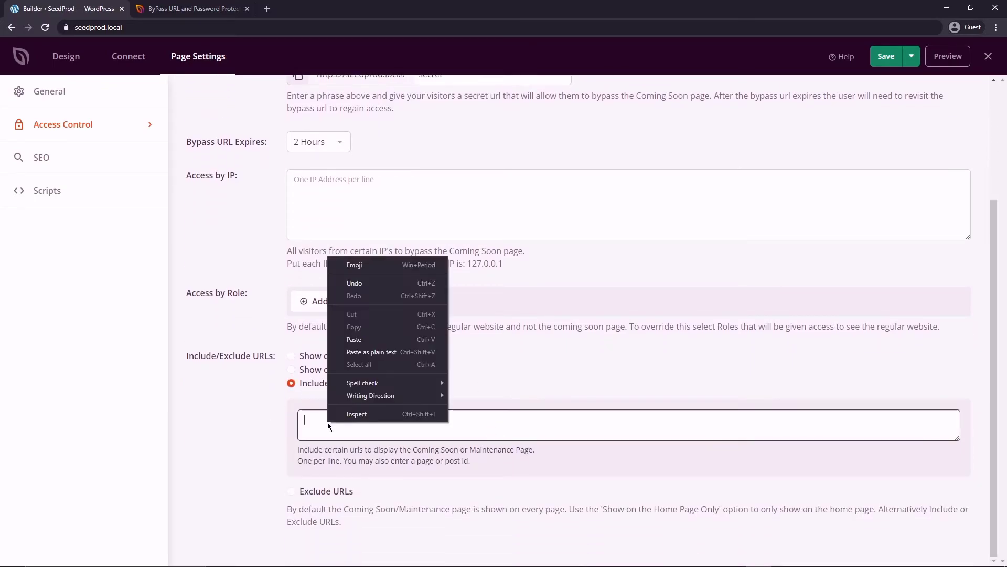
{"action": "left_click", "coordinate": [347, 339]}
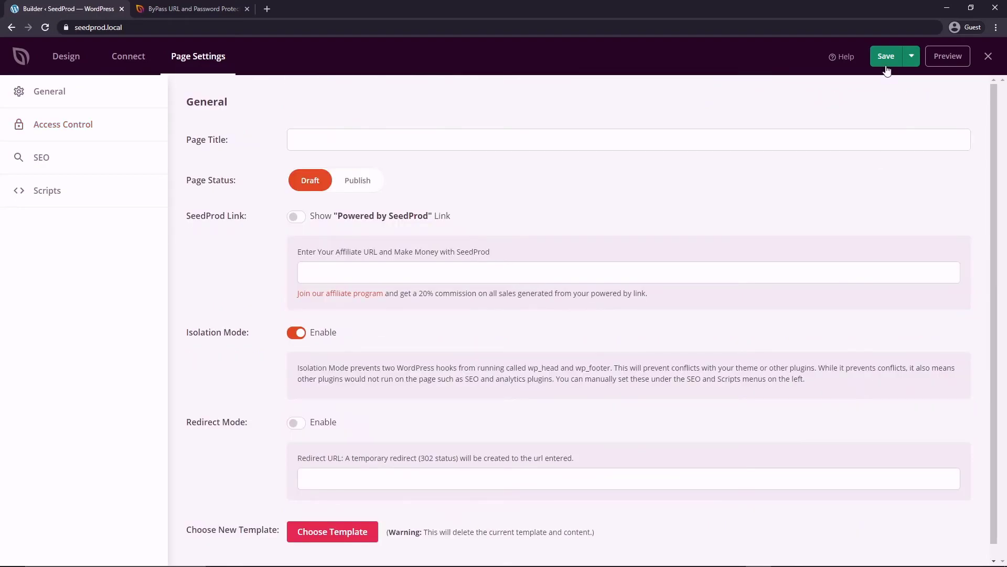
{"action": "left_click", "coordinate": [886, 56]}
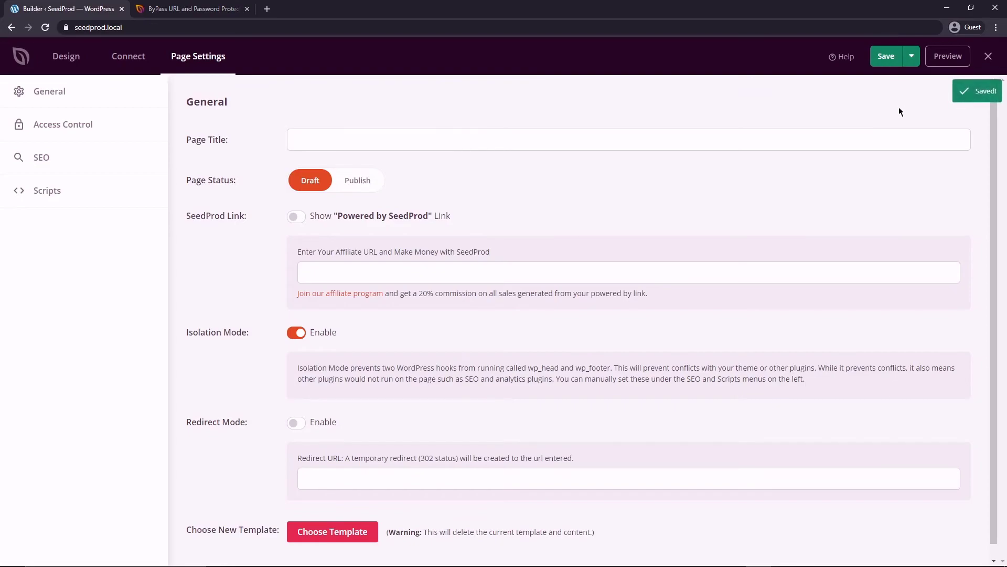
Preview the coming soon page, close the builder, and switch Coming Soon Mode to Active.
{"action": "left_click", "coordinate": [945, 57]}
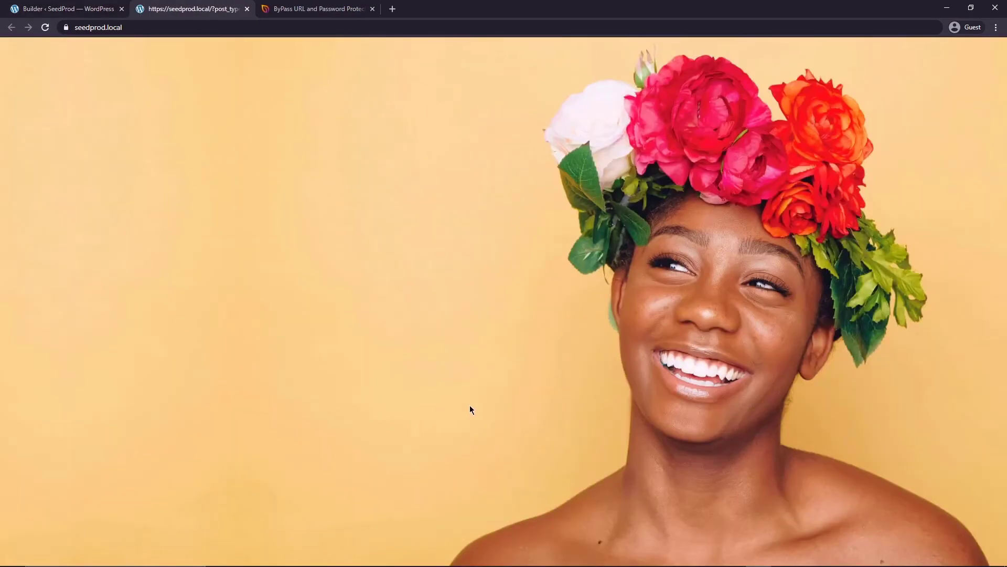
{"action": "left_click", "coordinate": [84, 8]}
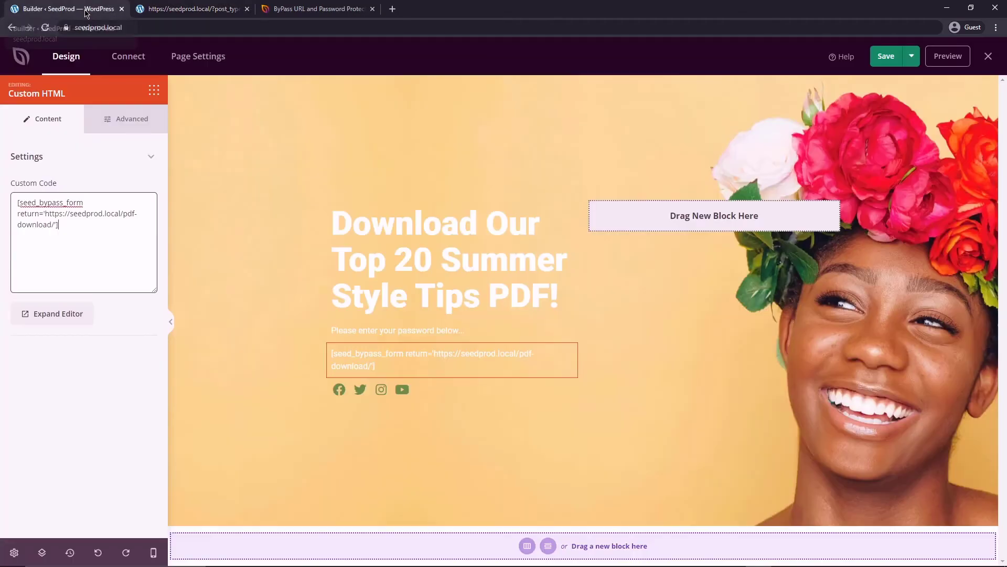
{"action": "left_click", "coordinate": [988, 56]}
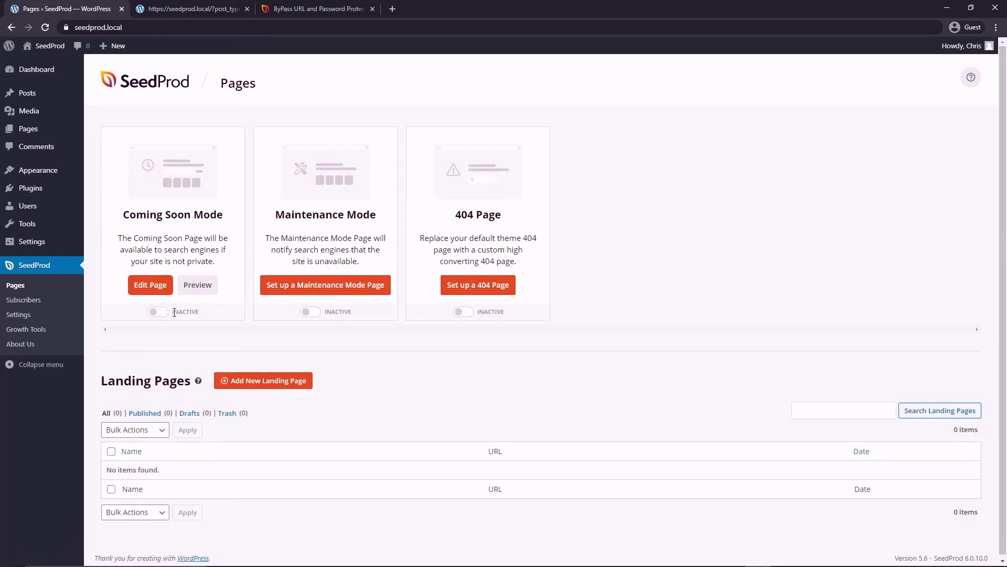
{"action": "left_click", "coordinate": [155, 314]}
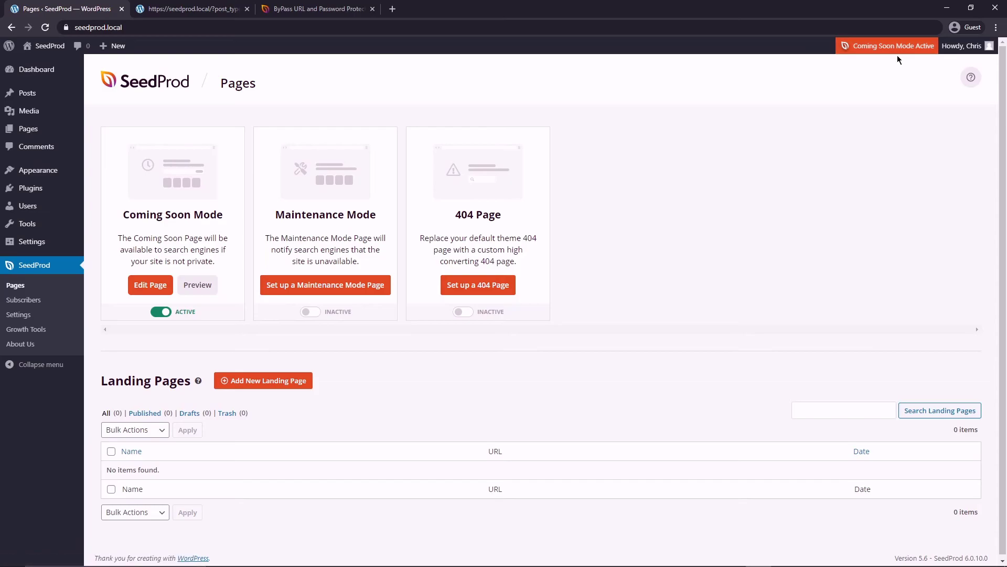
Preview the live coming soon page, submit the access password, and confirm PDF Download loads.
{"action": "left_click", "coordinate": [201, 286]}
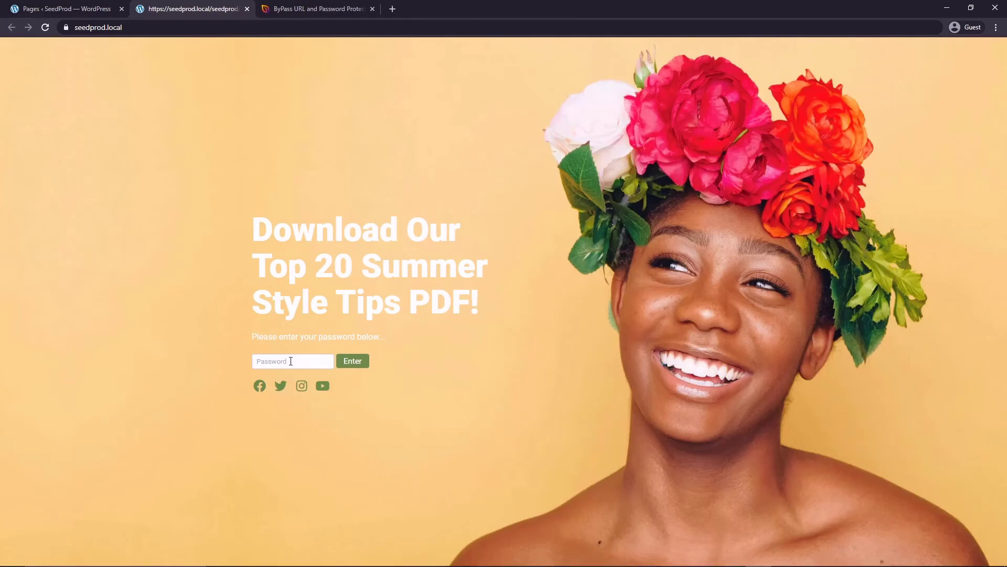
{"action": "left_click", "coordinate": [275, 360]}
{"action": "key", "text": "ctrl+v"}
{"action": "key", "text": "Return"}
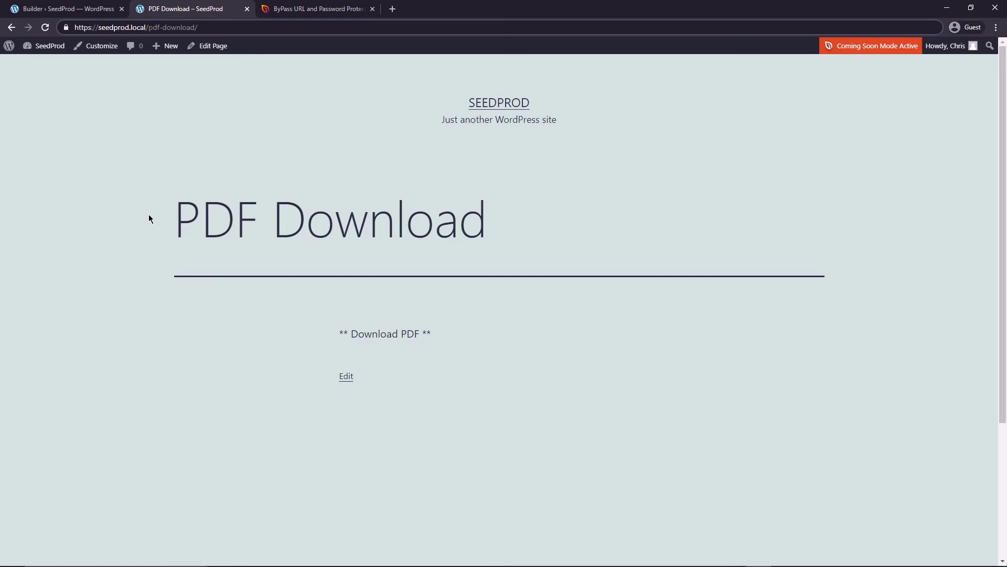
{"action": "left_click_drag", "start_coordinate": [181, 215], "coordinate": [520, 226]}
{"action": "left_click", "coordinate": [543, 253]}
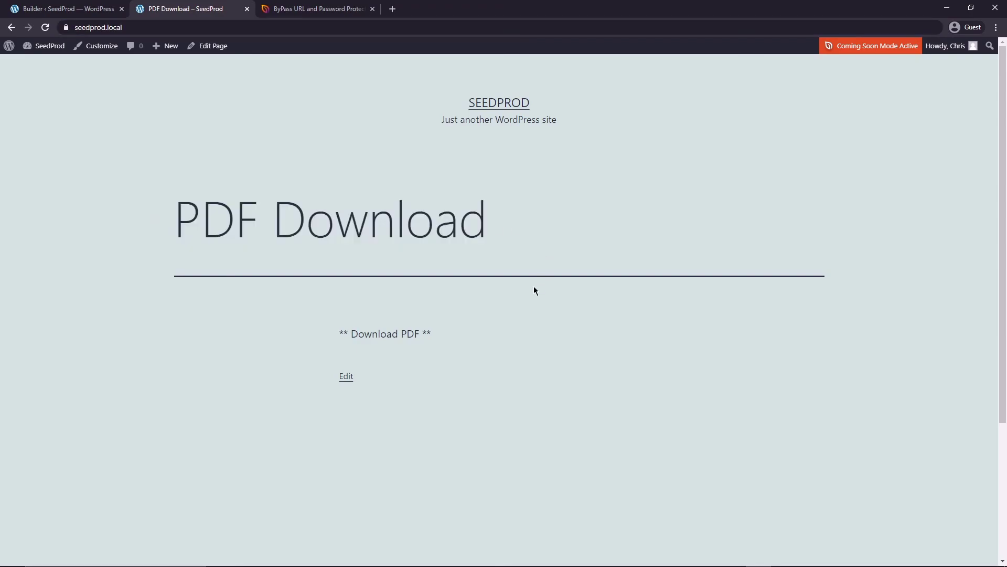